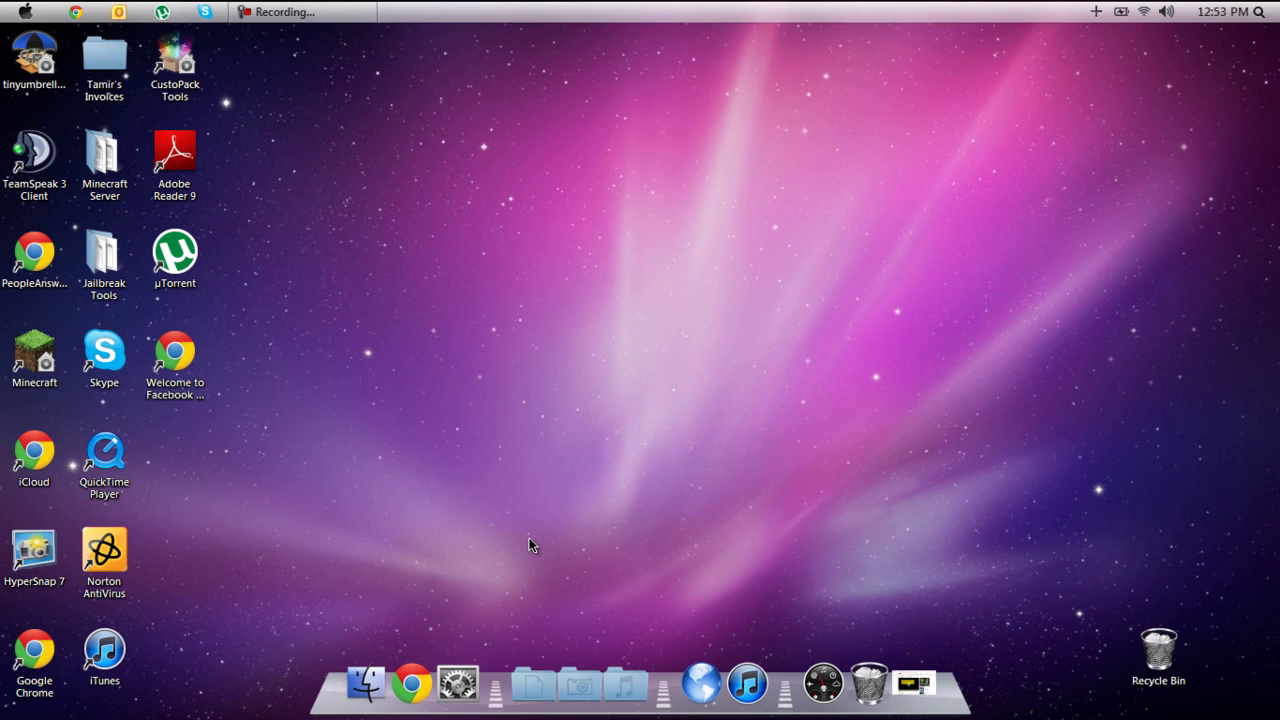
Restore the 'How To Install A Mac Theme On Windows 7' YouTube page and scroll through its comments.
click(940, 681)
scroll(137, 381, down, 3)
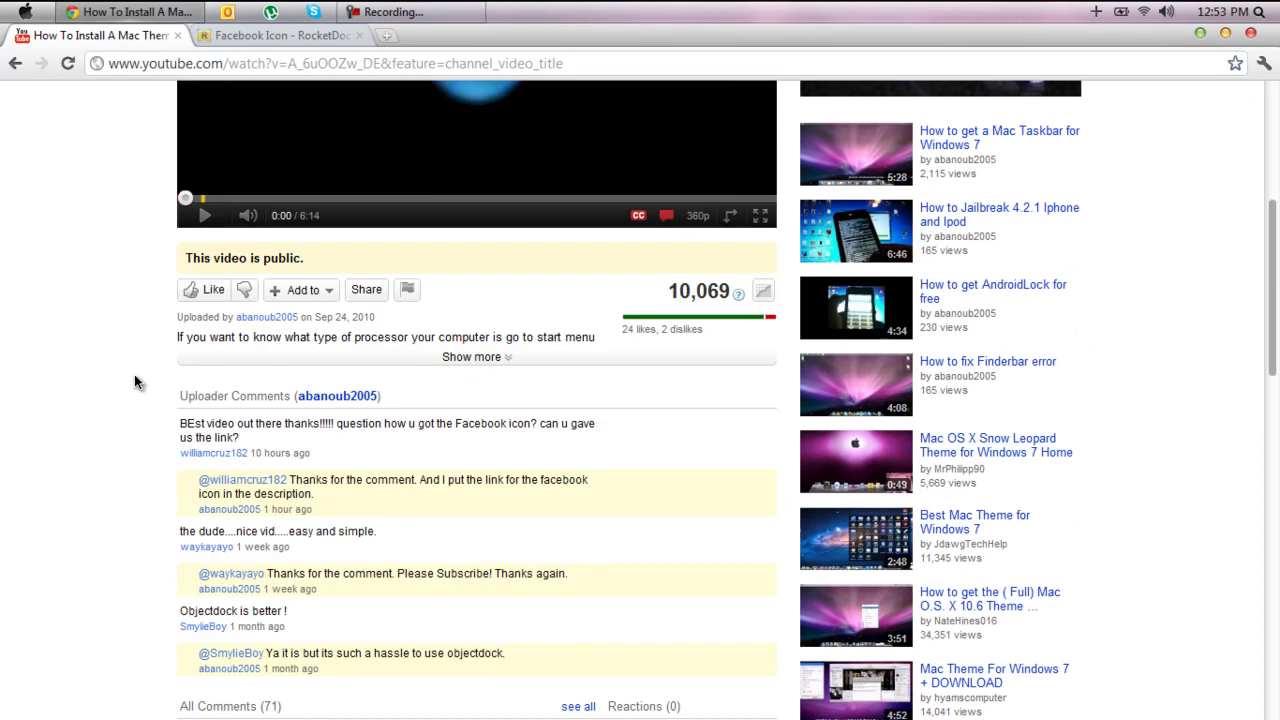
scroll(137, 381, down, 2)
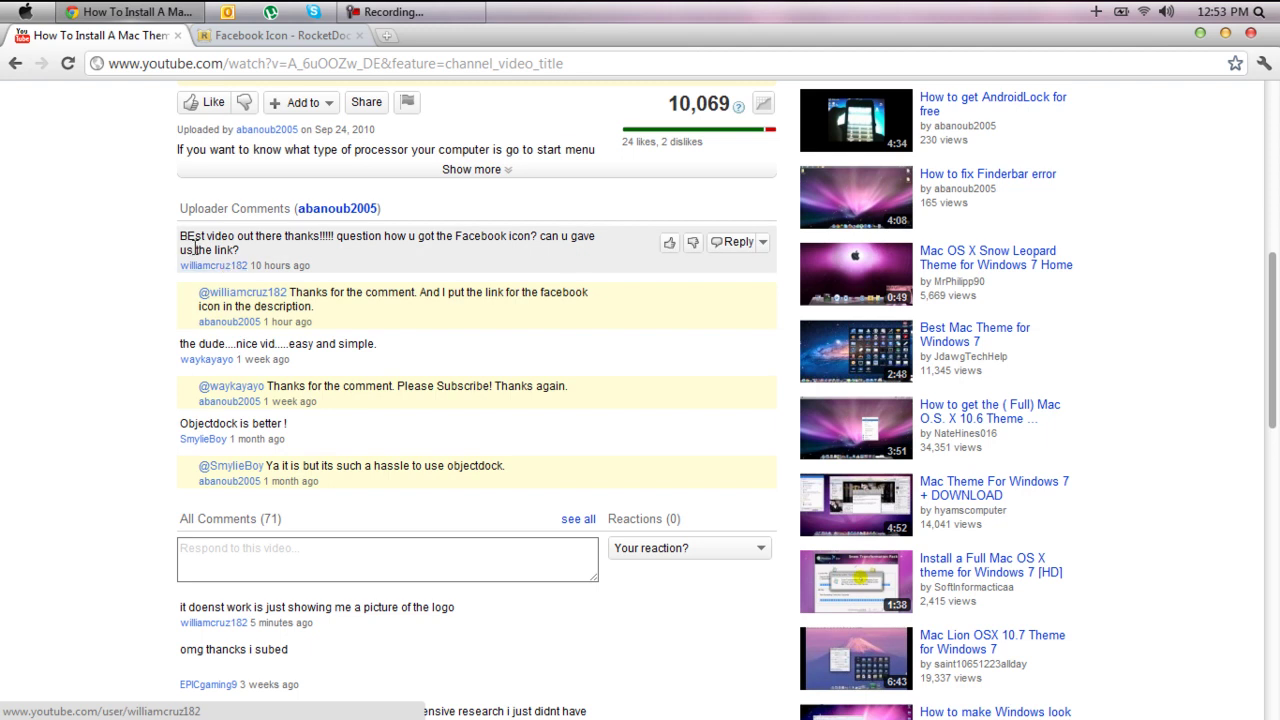
scroll(160, 257, up, 5)
scroll(157, 357, down, 1)
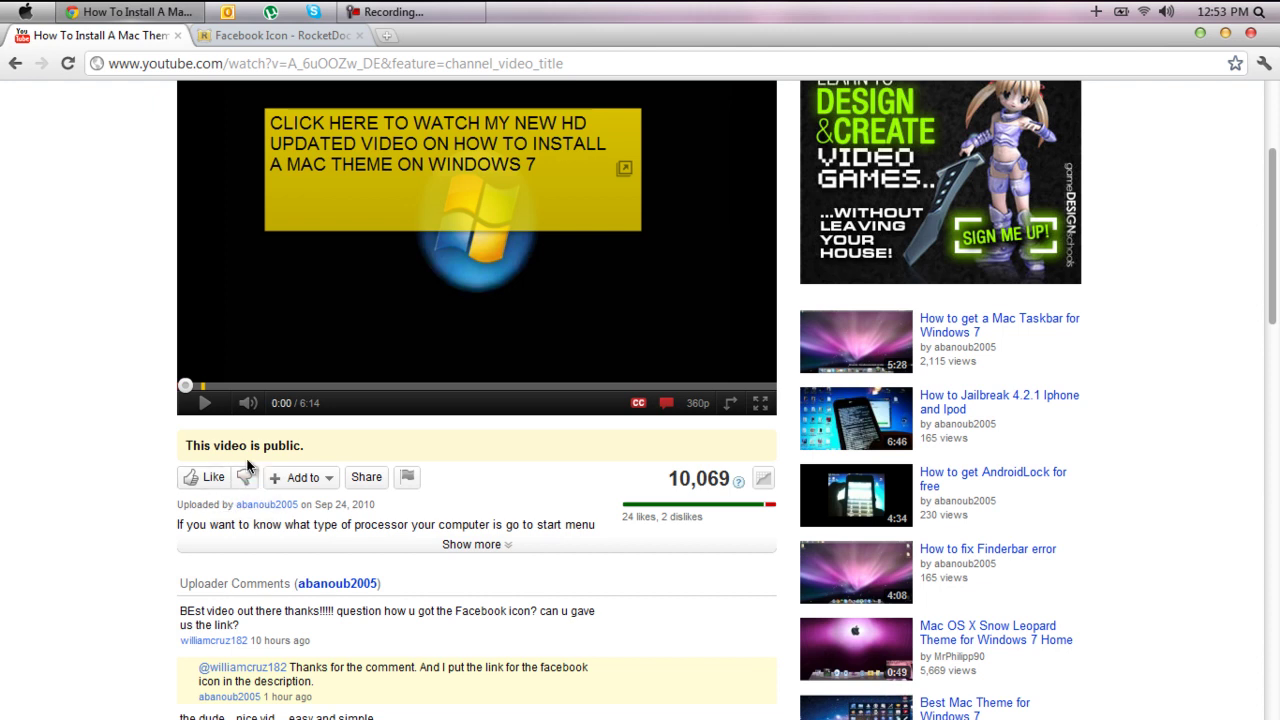
scroll(128, 601, down, 1)
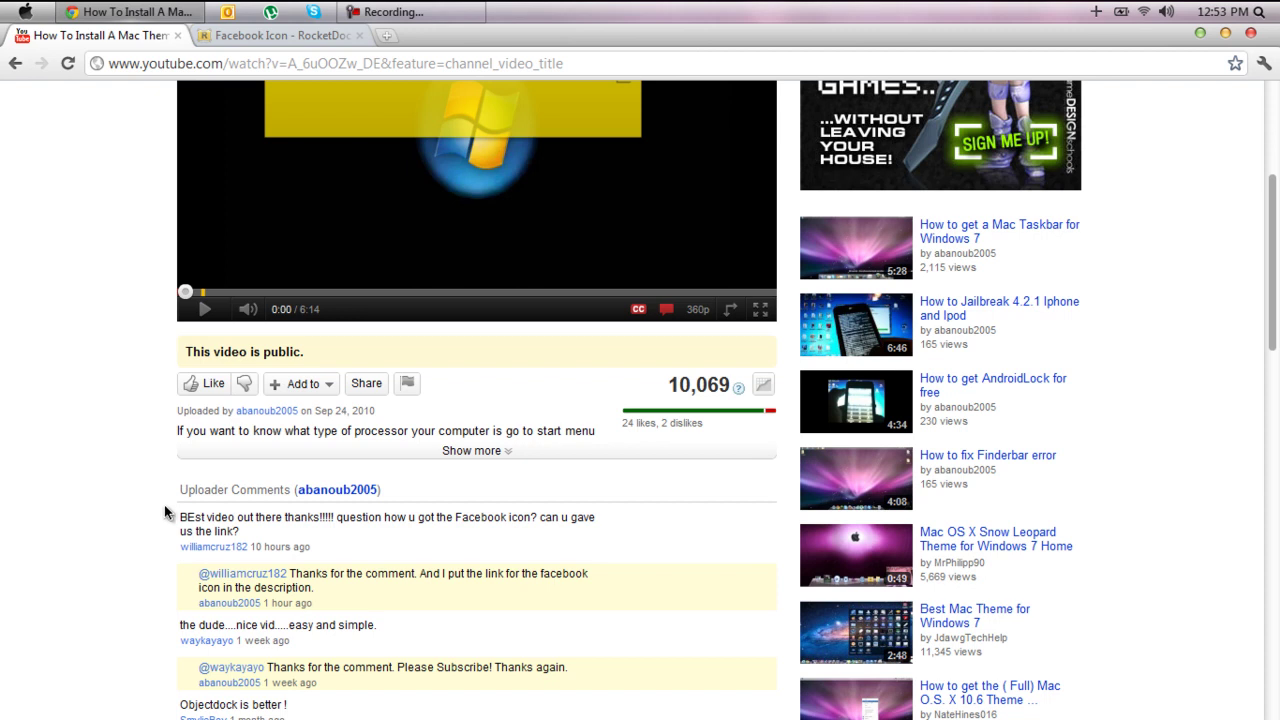
scroll(150, 515, up, 3)
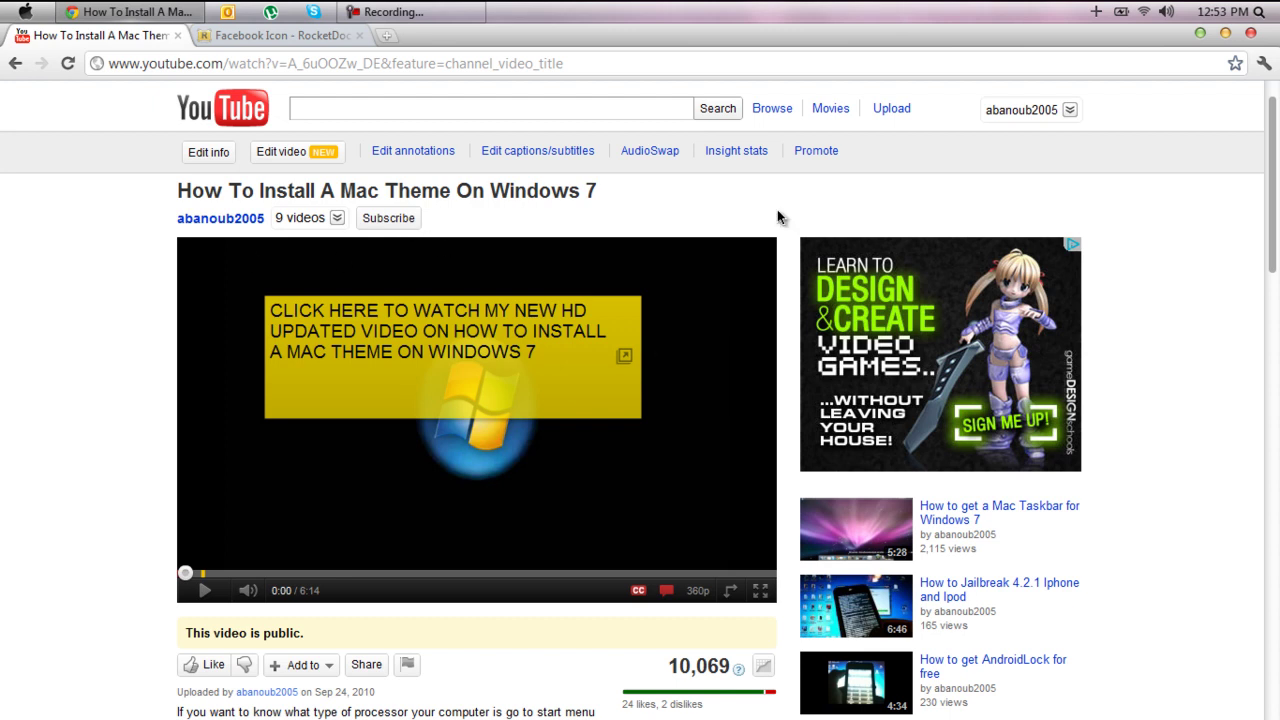
click(517, 372)
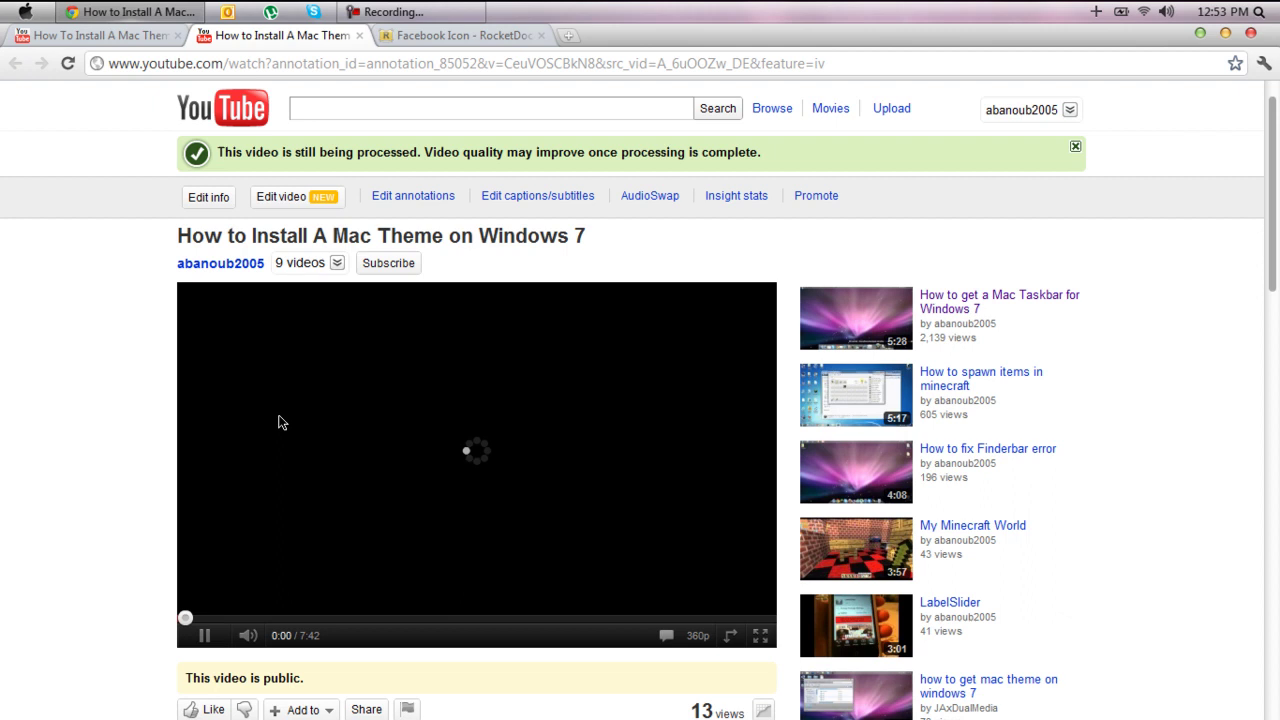
click(278, 422)
scroll(309, 284, down, 5)
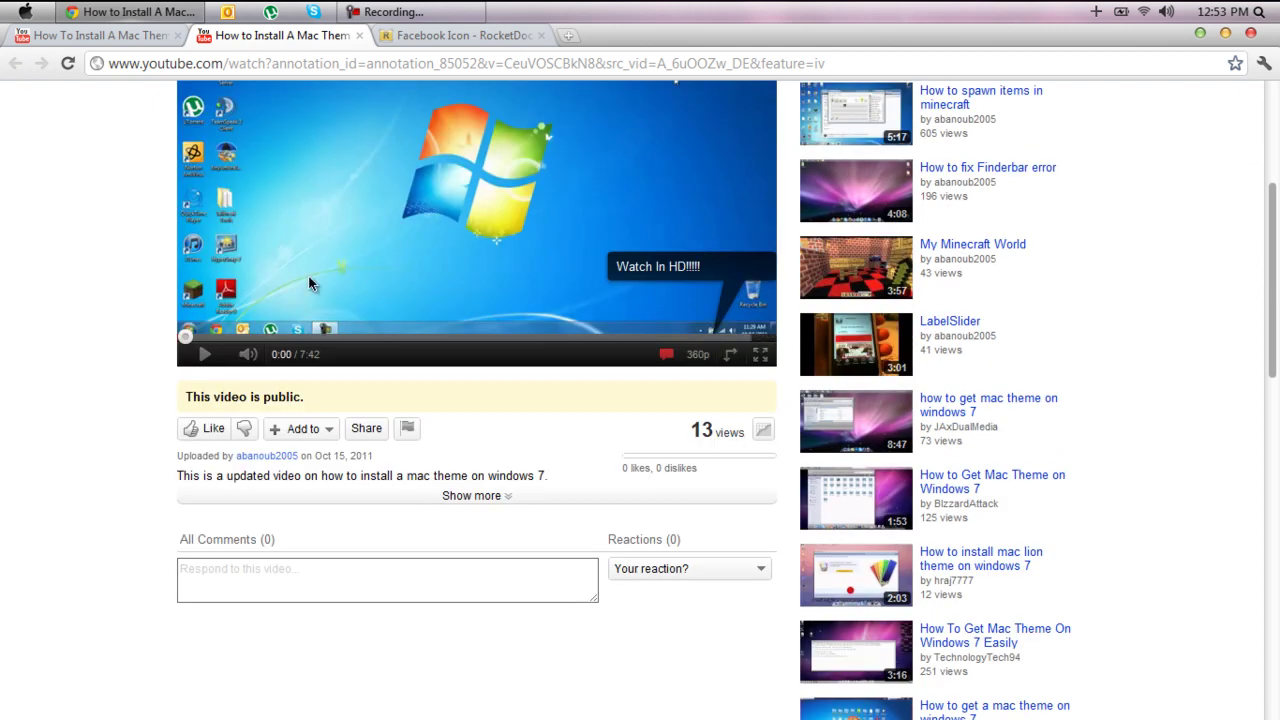
scroll(309, 284, up, 5)
key(ctrl+shift+Tab)
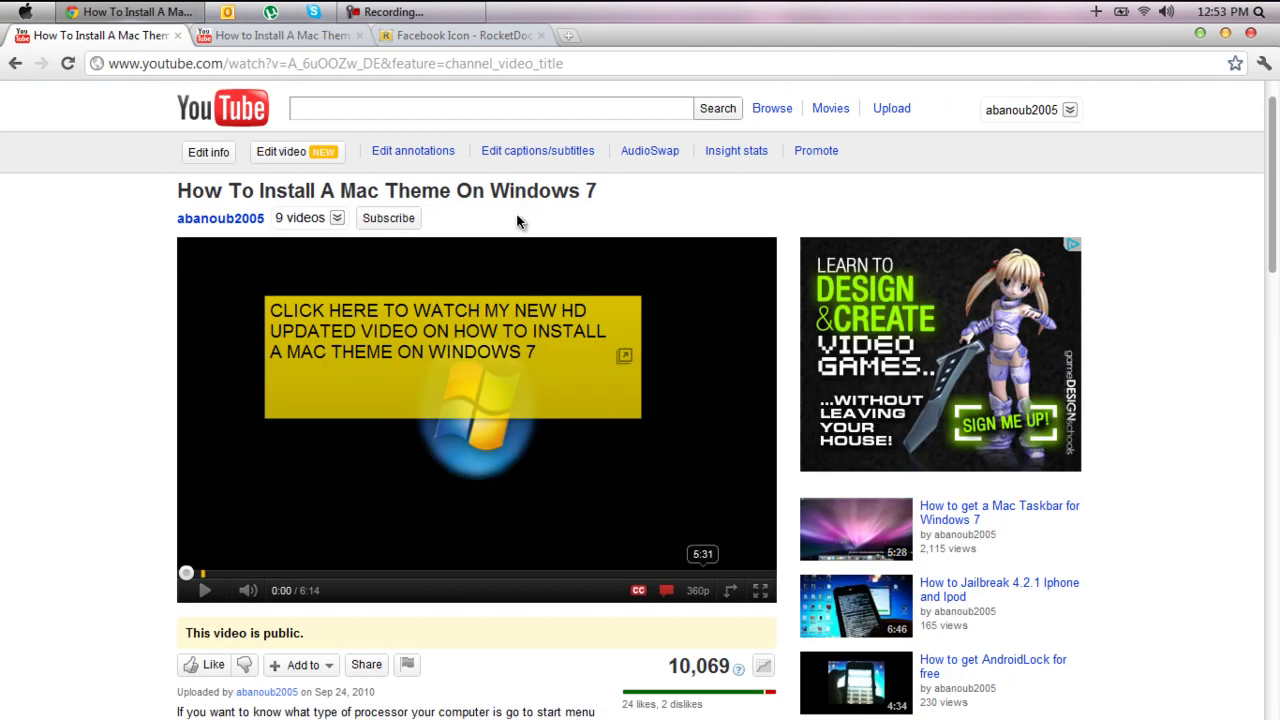
key(ctrl+Tab)
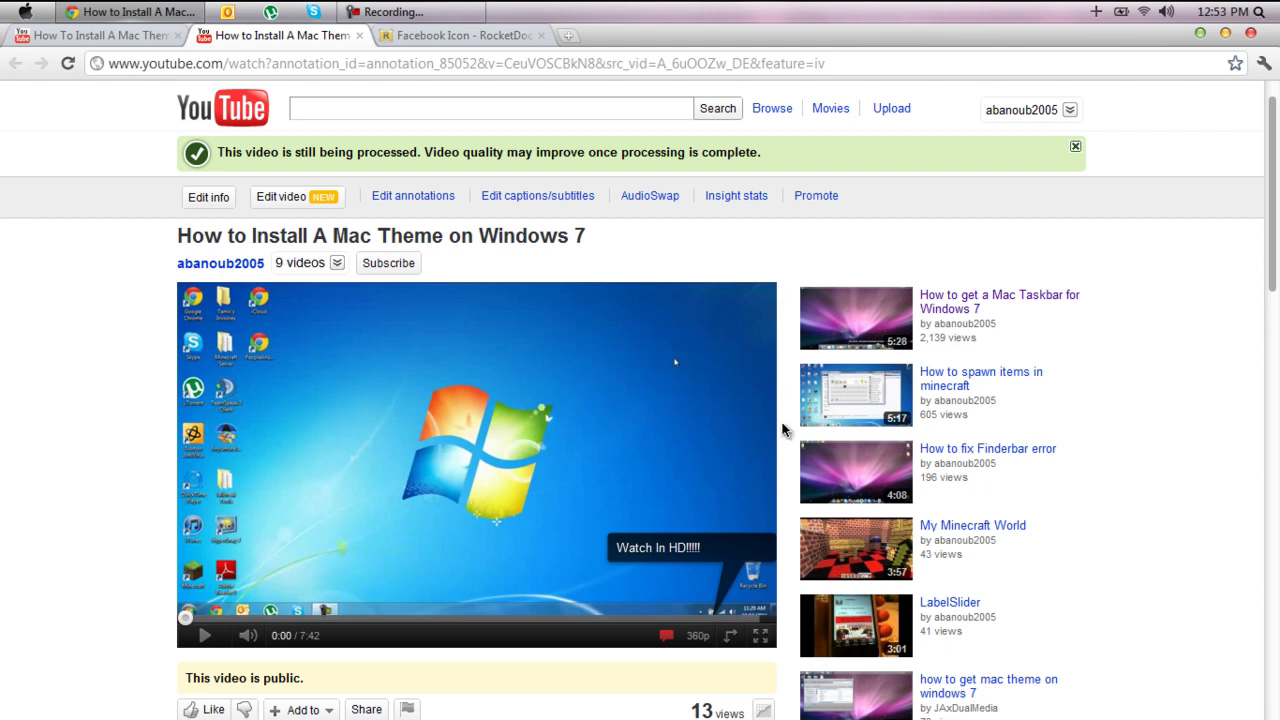
scroll(783, 429, down, 6)
scroll(636, 452, up, 6)
scroll(636, 460, down, 3)
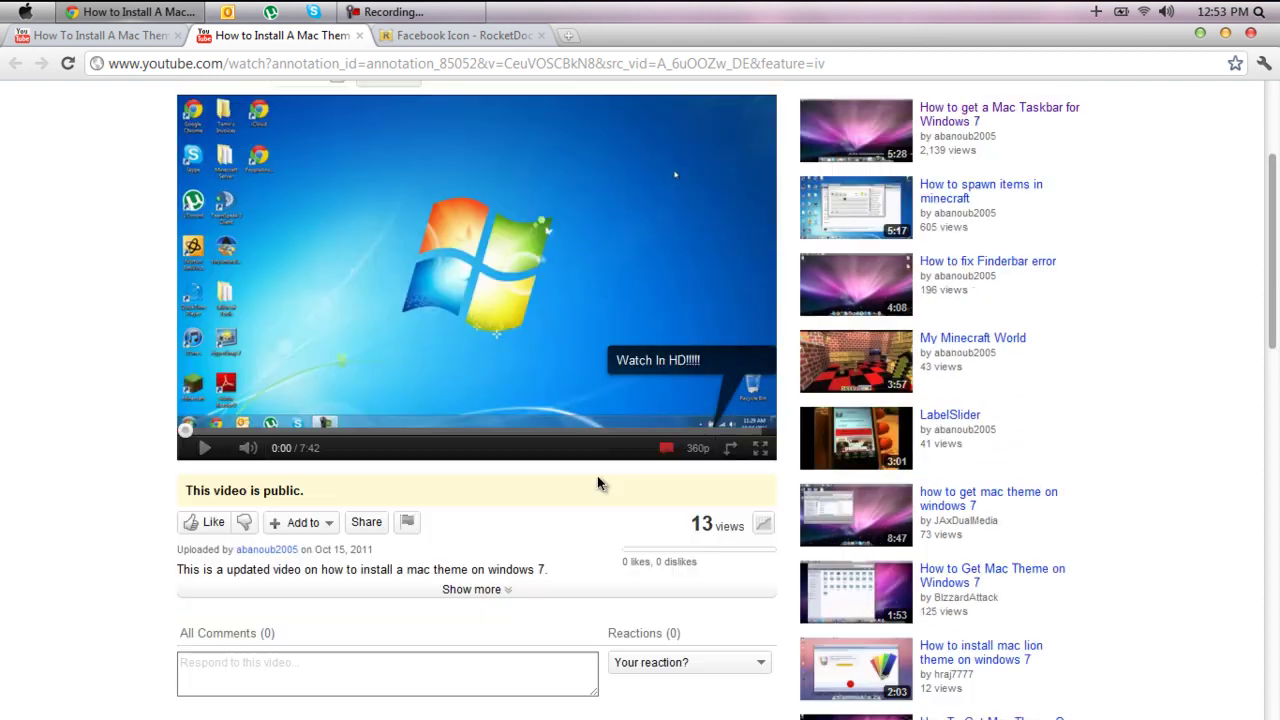
scroll(598, 450, up, 3)
scroll(560, 470, down, 4)
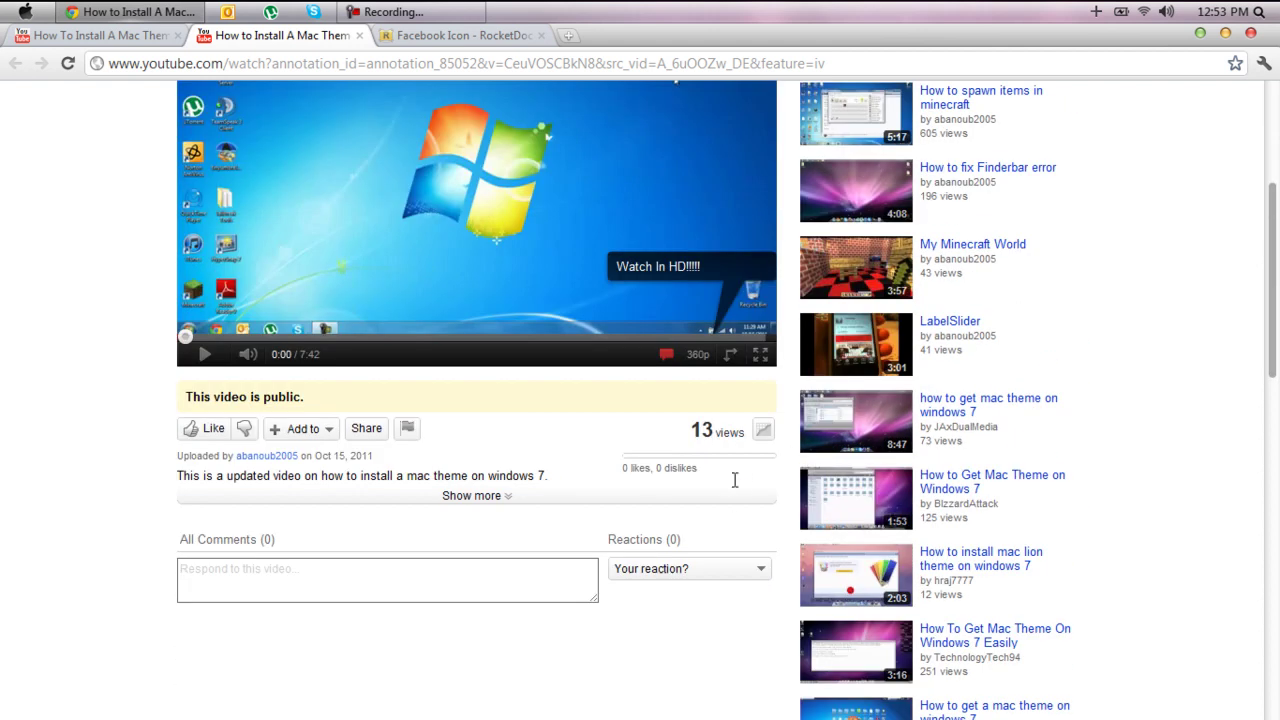
scroll(605, 475, up, 3)
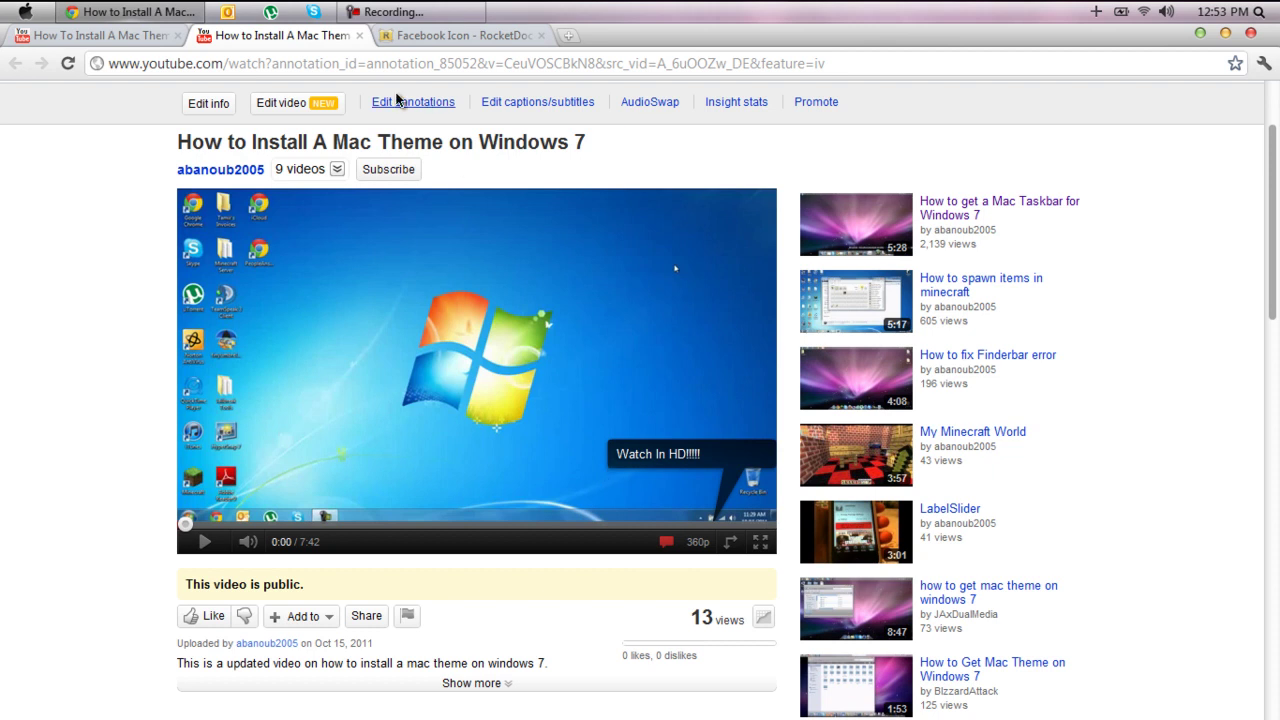
click(359, 36)
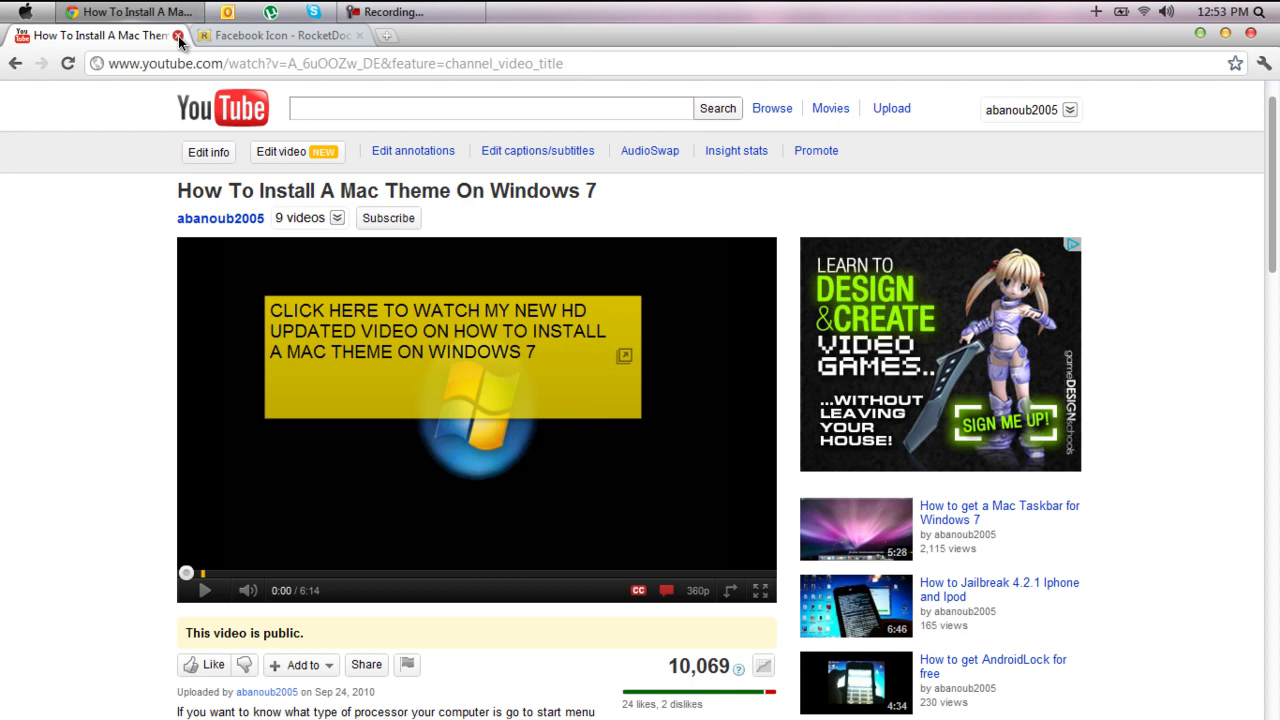
Download the Facebook Icon skin from RocketDock's site and open Untitled-2-10 (2).zip in WinRAR.
click(178, 36)
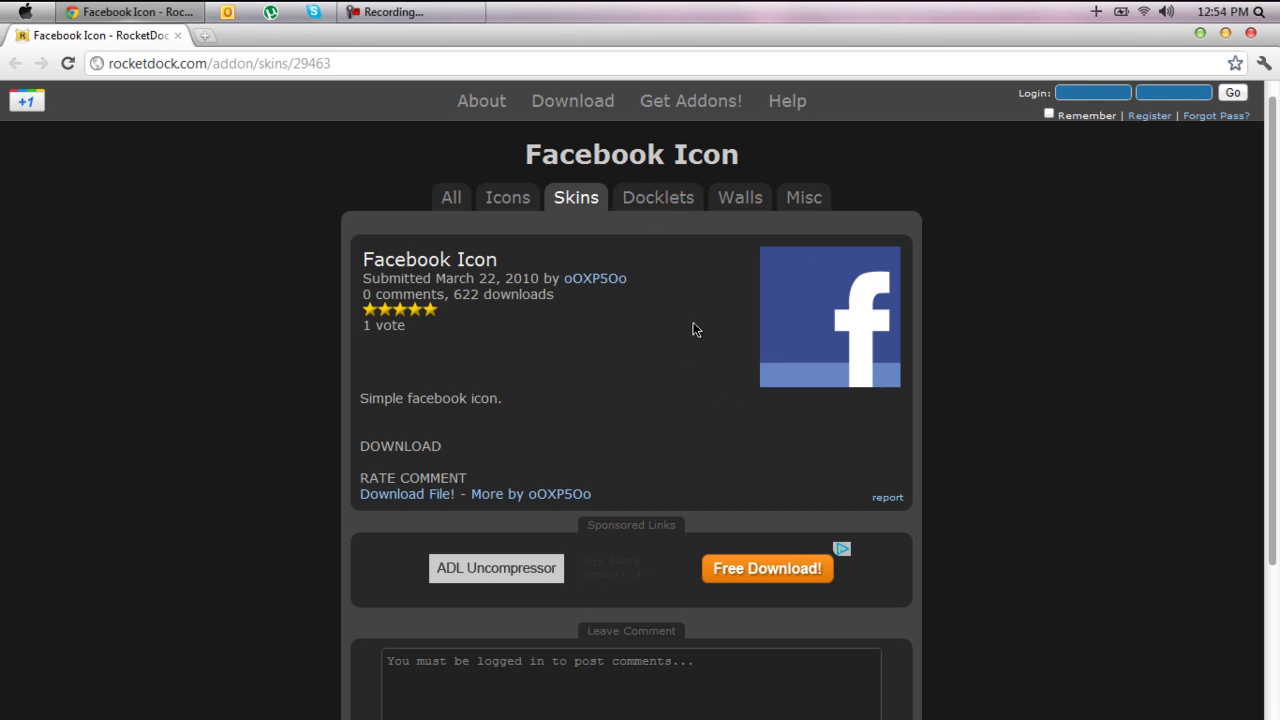
scroll(529, 460, down, 1)
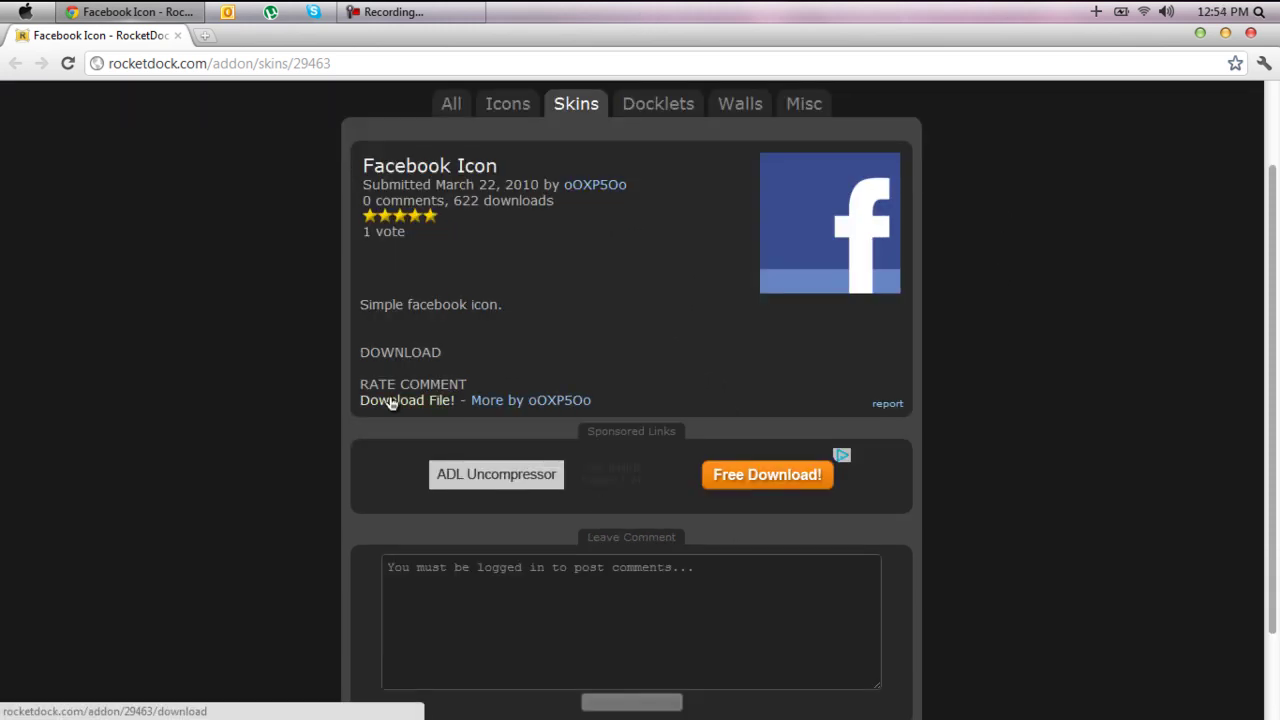
click(441, 401)
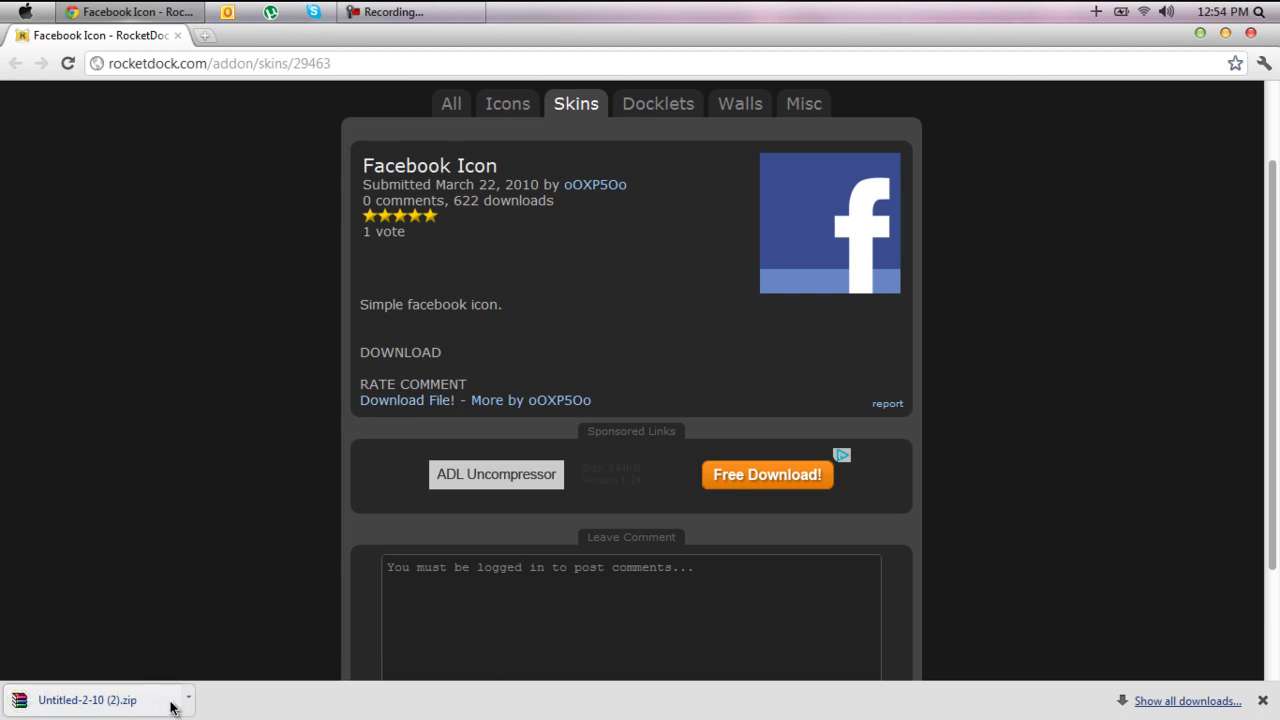
click(165, 708)
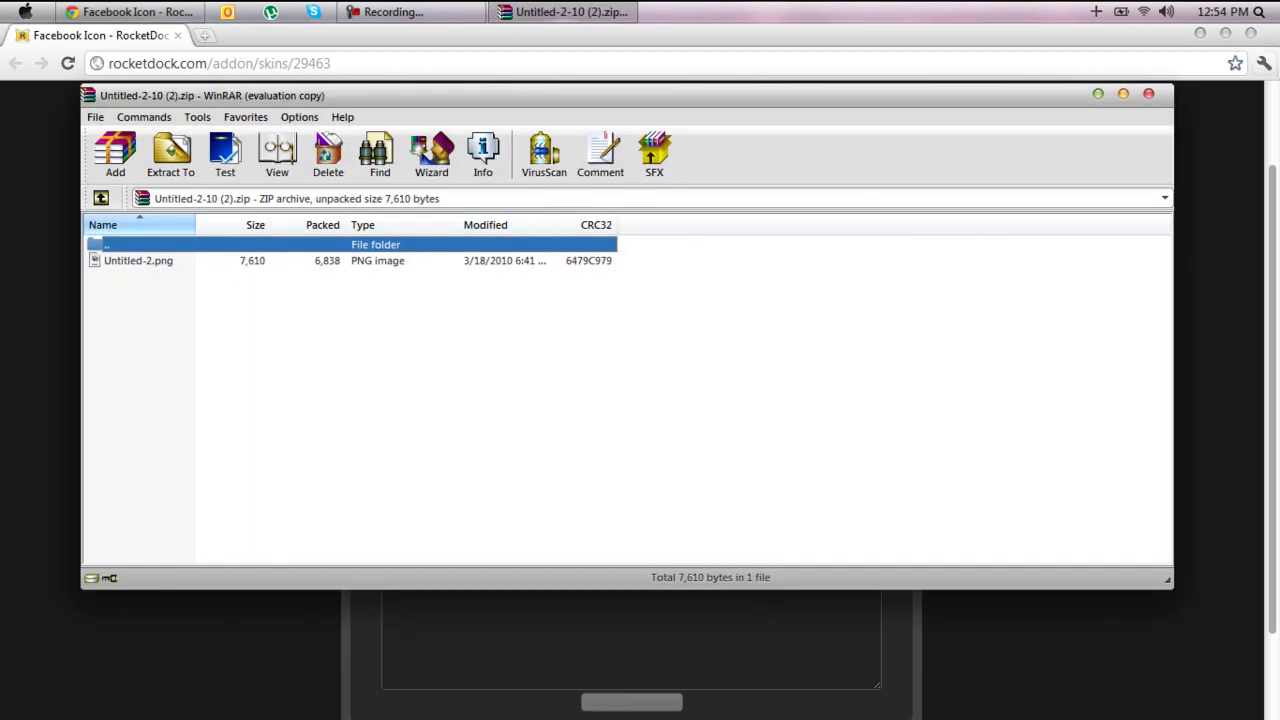
Close Chrome and position the WinRAR archive window with Untitled-2.png selected.
click(1250, 33)
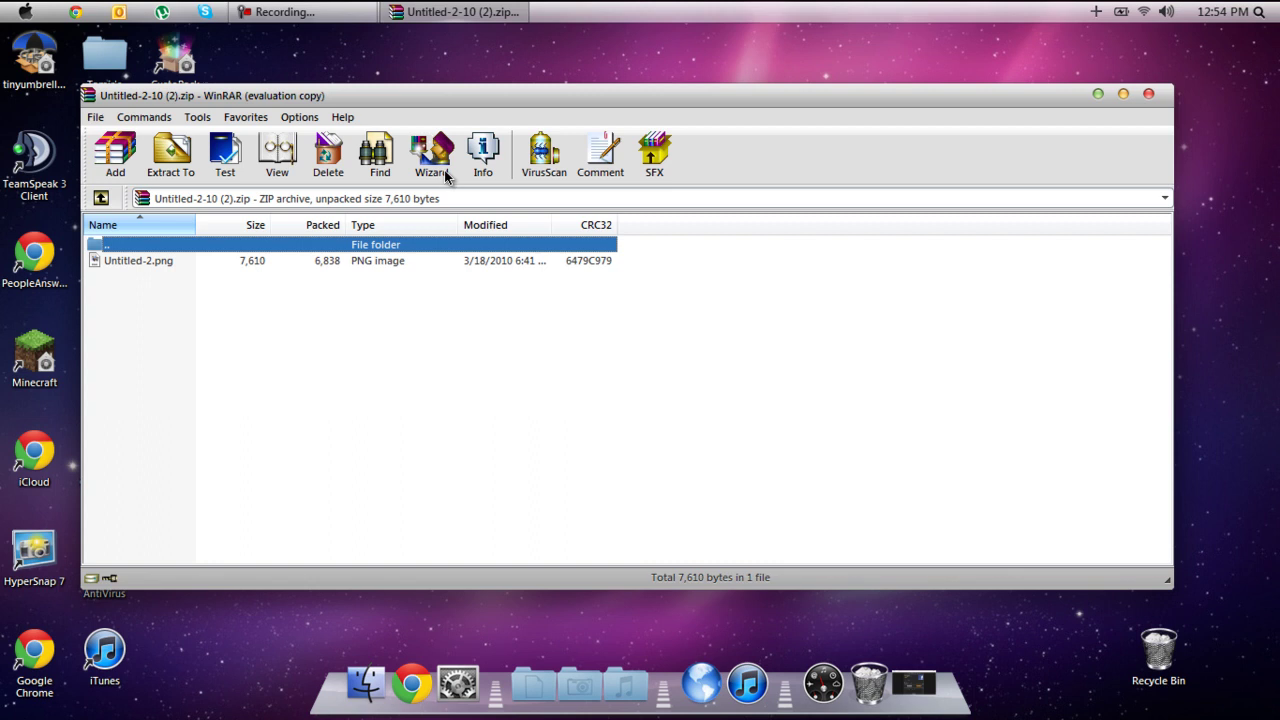
drag(498, 96, 626, 73)
click(278, 239)
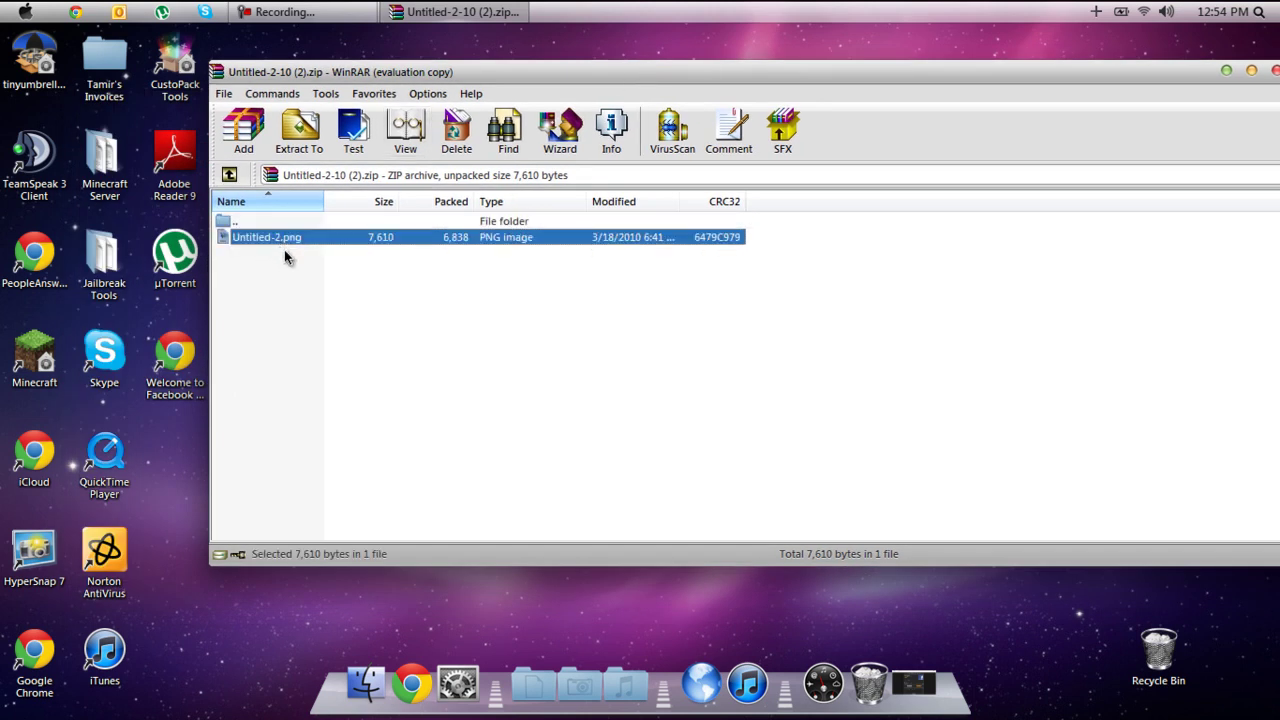
click(447, 403)
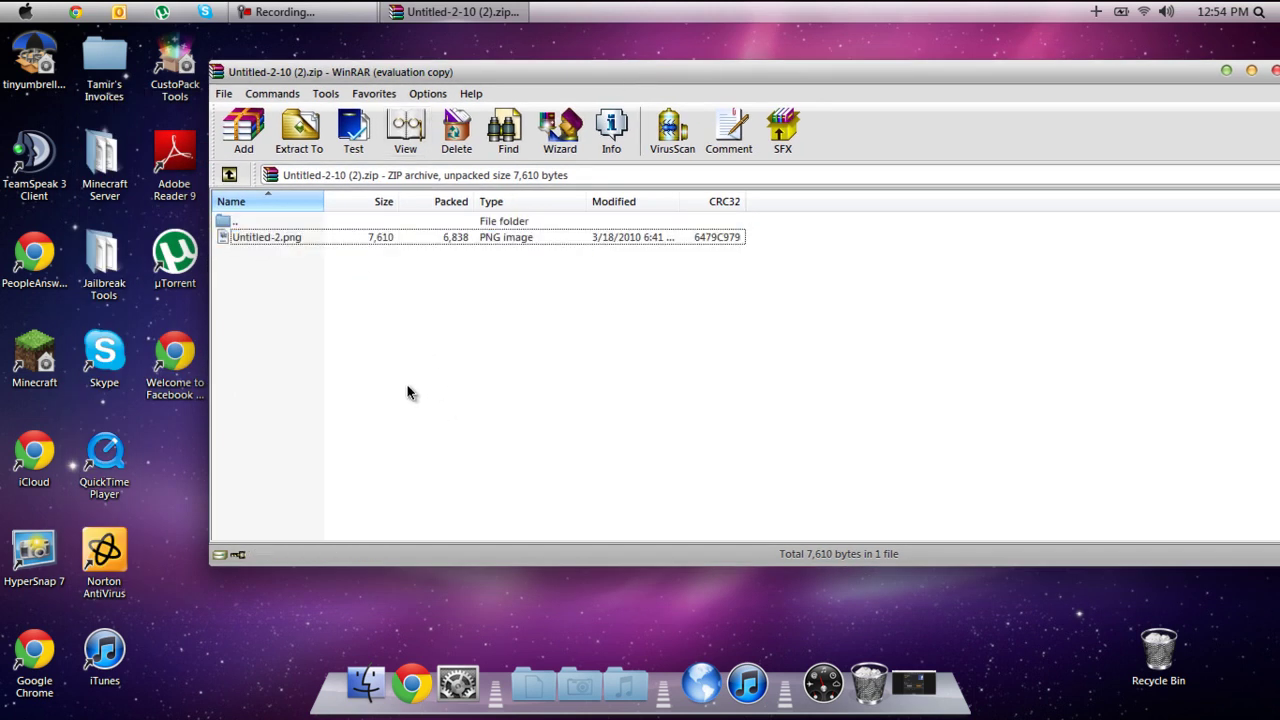
click(296, 237)
drag(560, 74, 501, 78)
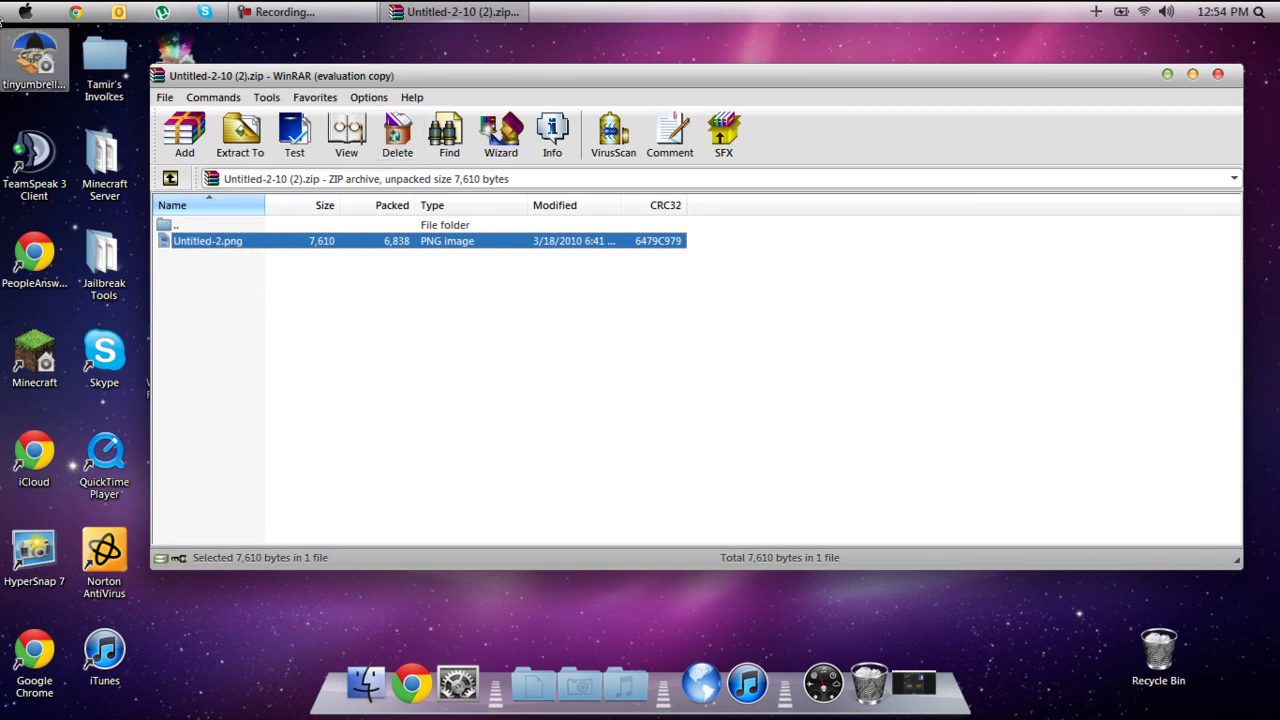
Browse from Computer to the Program Files (x86) folder on the Acer (C:) drive.
click(17, 9)
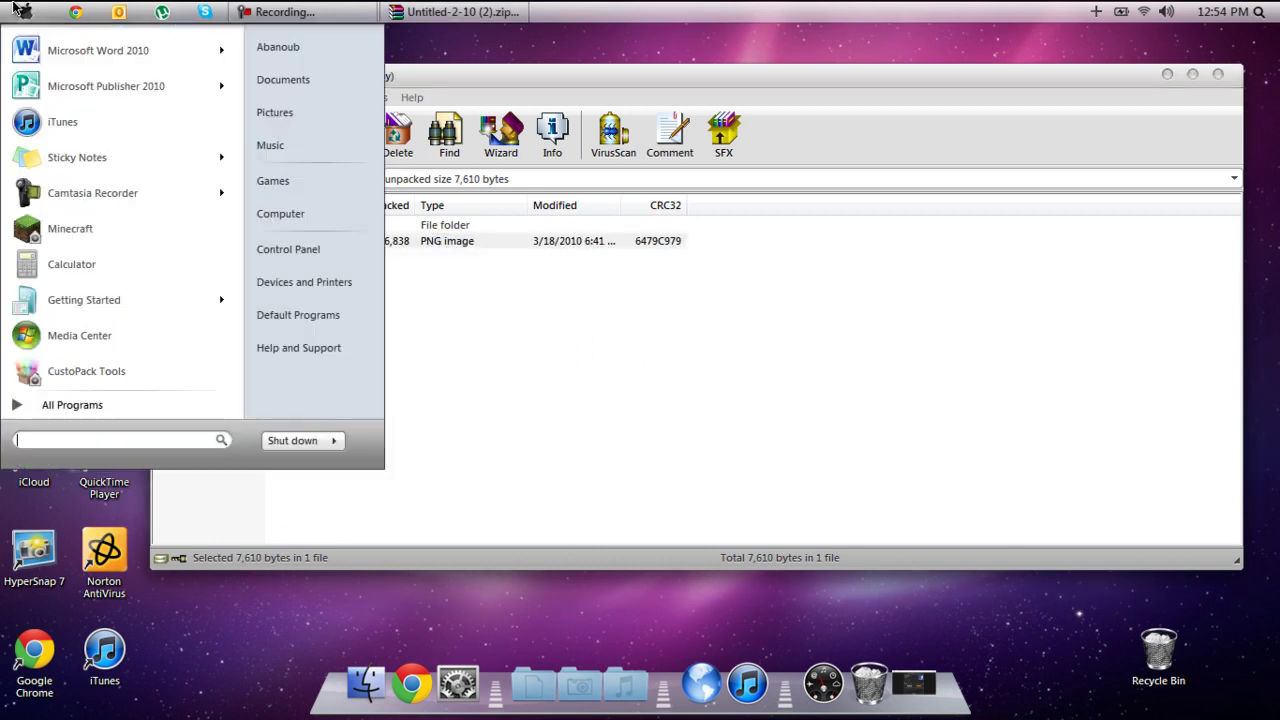
click(300, 213)
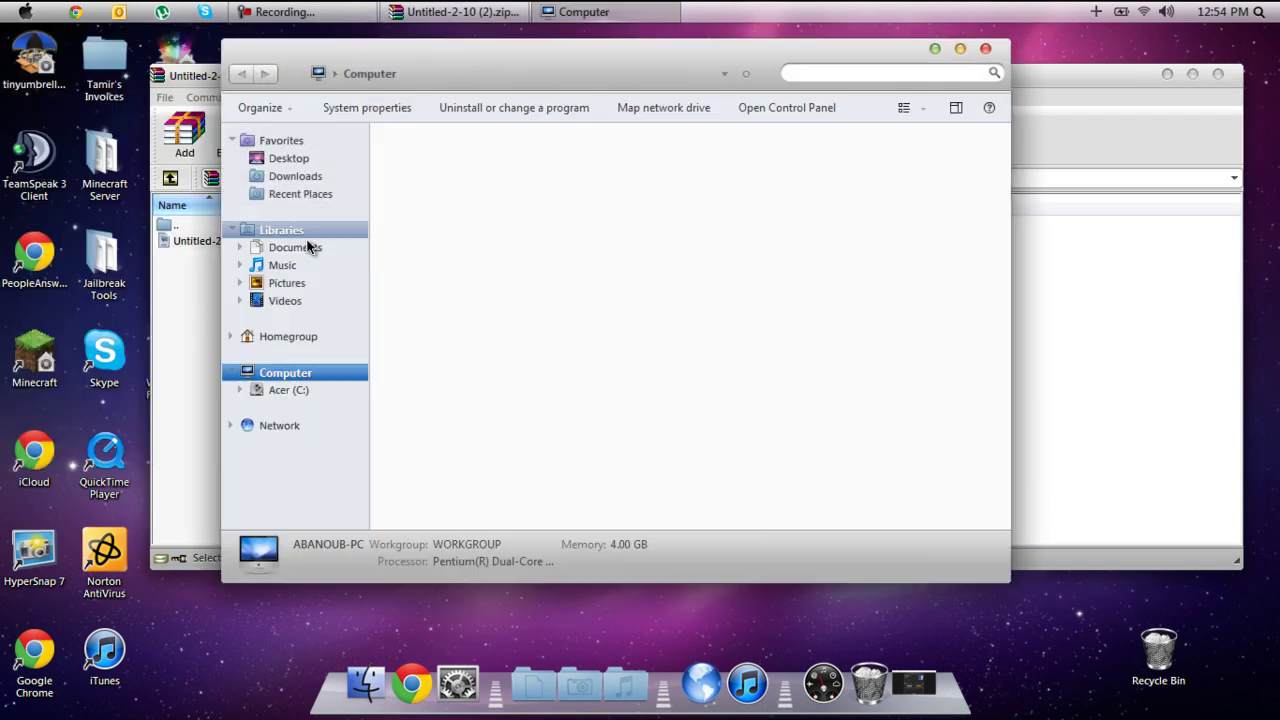
double_click(458, 170)
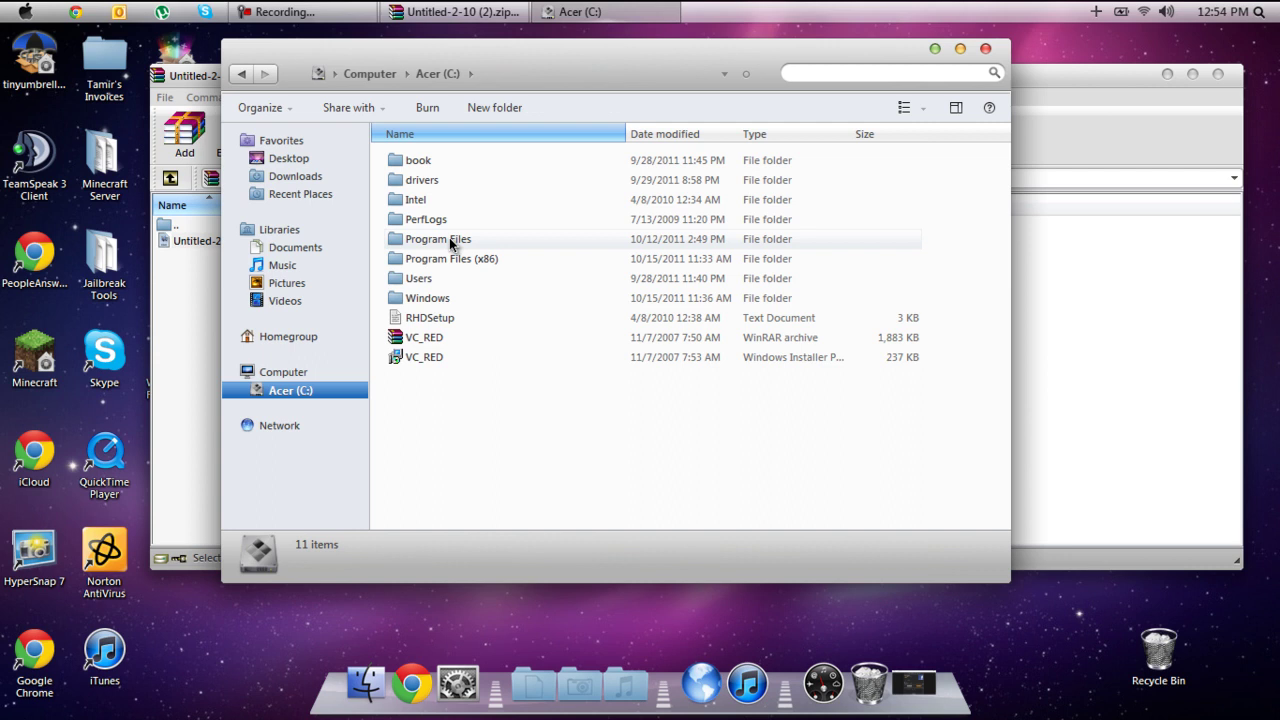
double_click(462, 258)
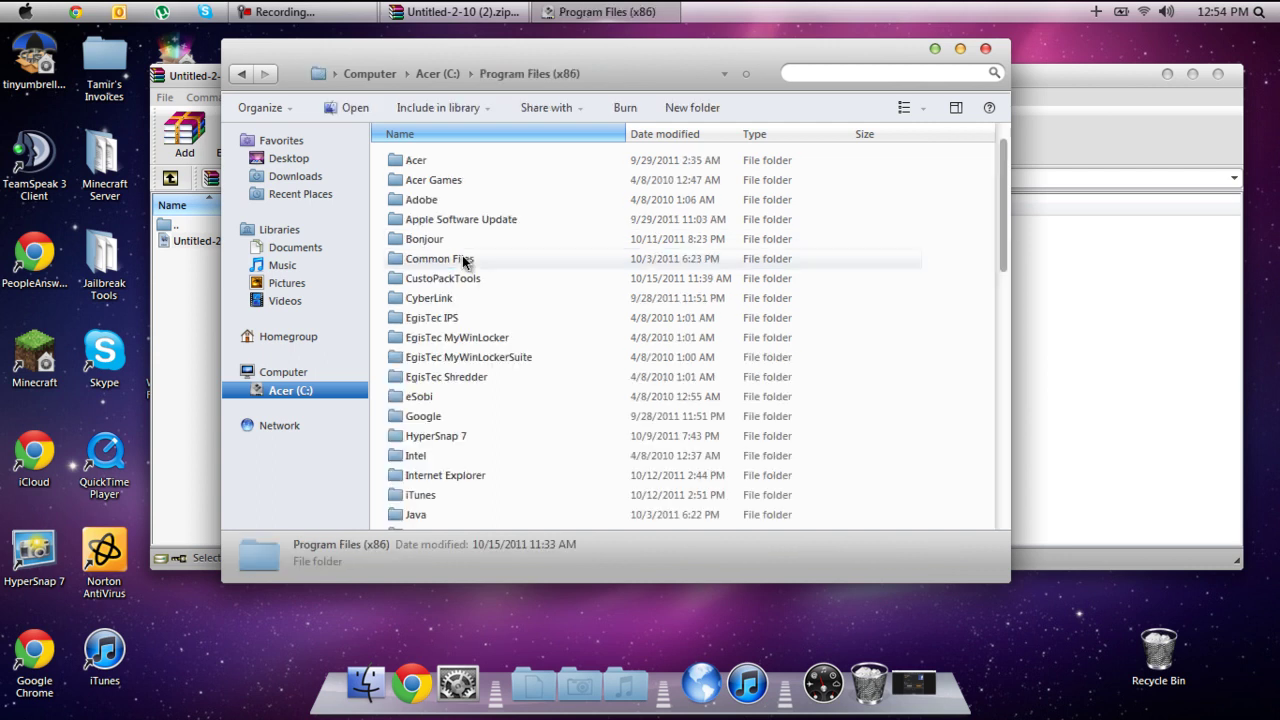
scroll(470, 280, down, 10)
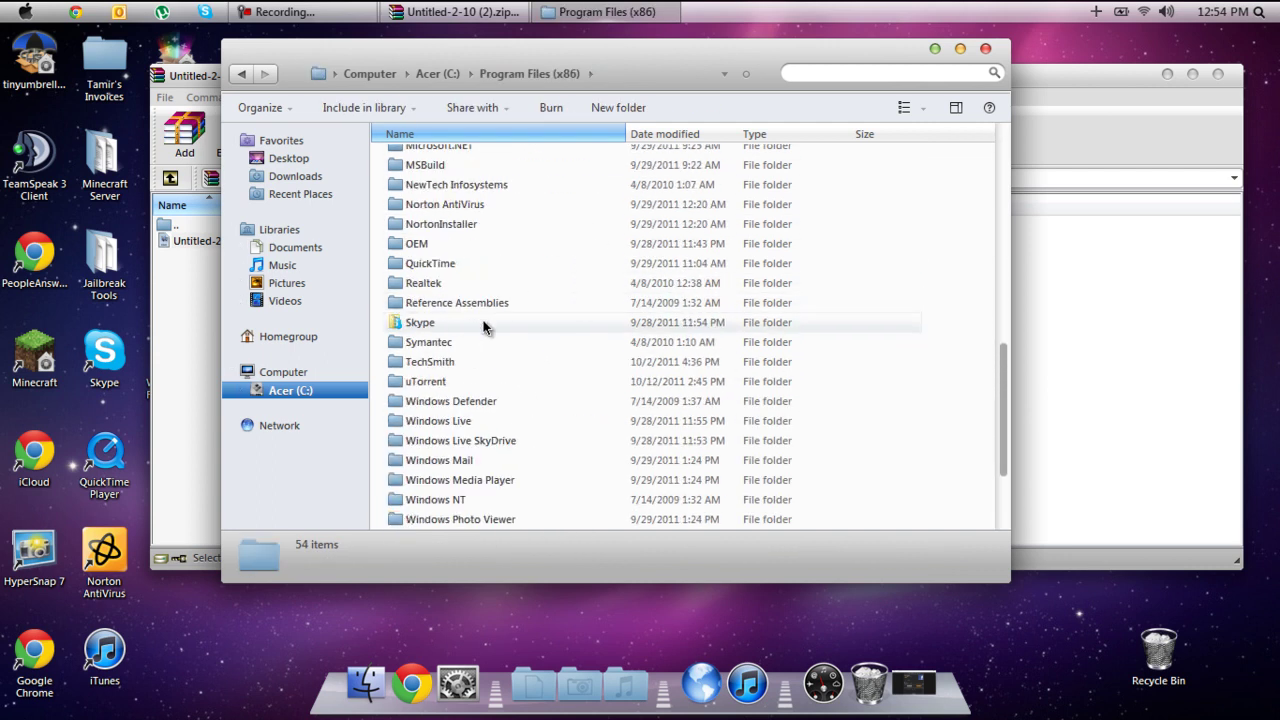
scroll(477, 337, up, 3)
scroll(441, 239, down, 1)
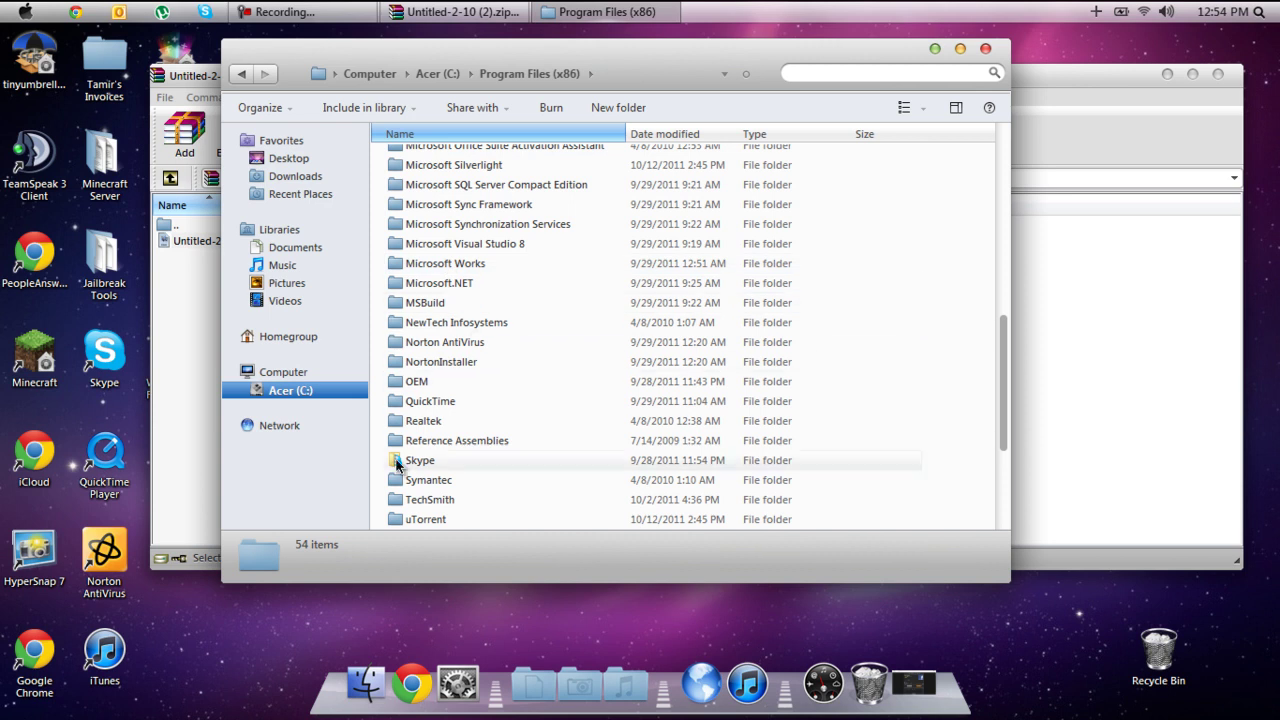
scroll(445, 380, up, 10)
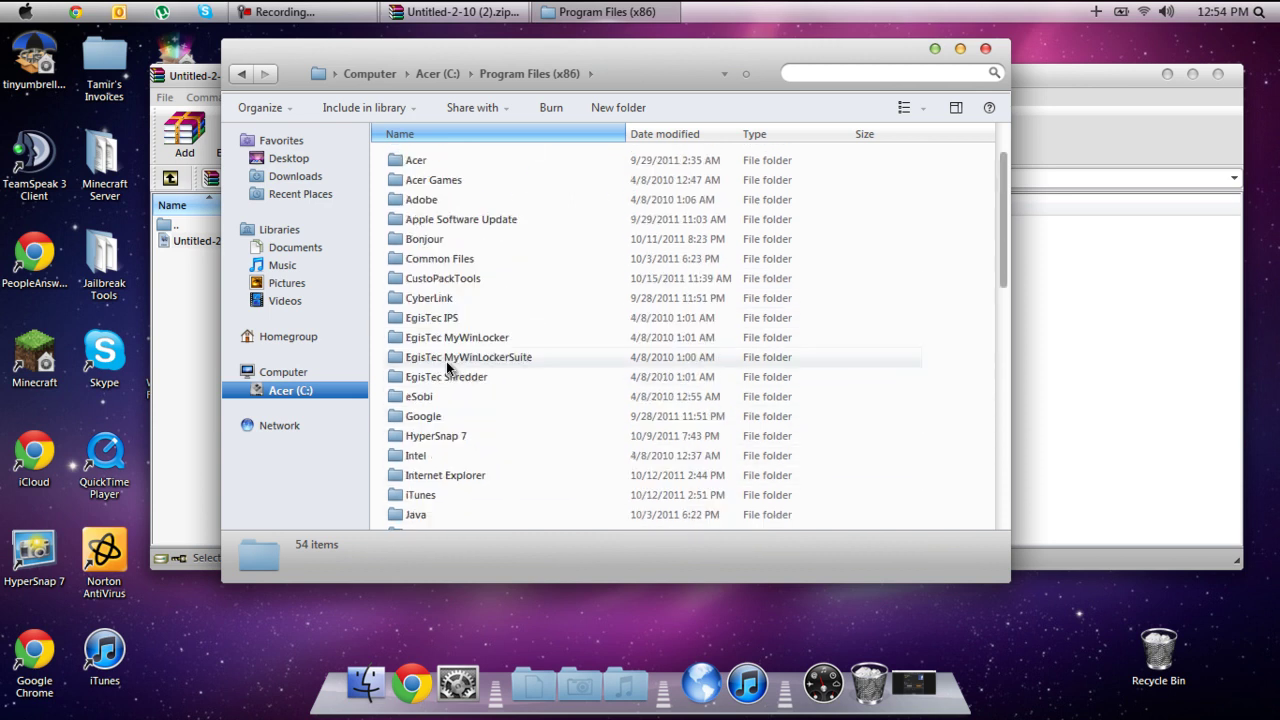
Open CustoPackTools\utils\RocketDock\Icons and move the Explorer window aside.
double_click(415, 279)
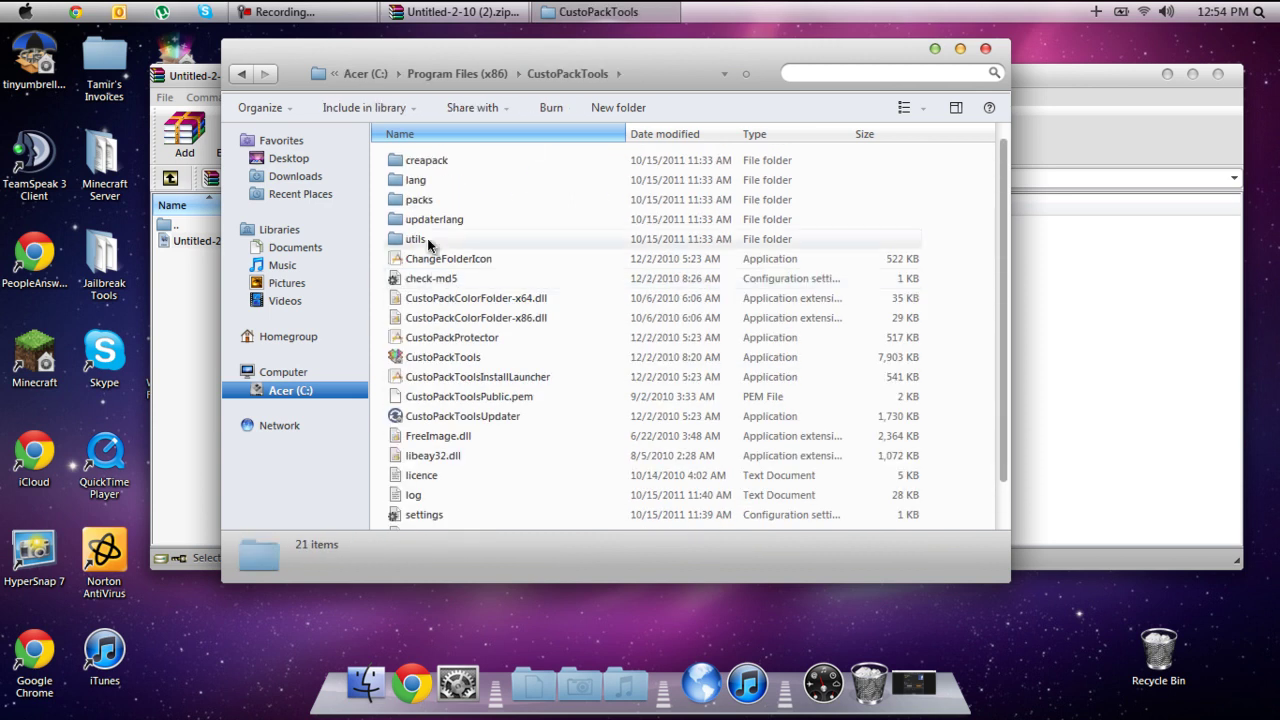
double_click(425, 238)
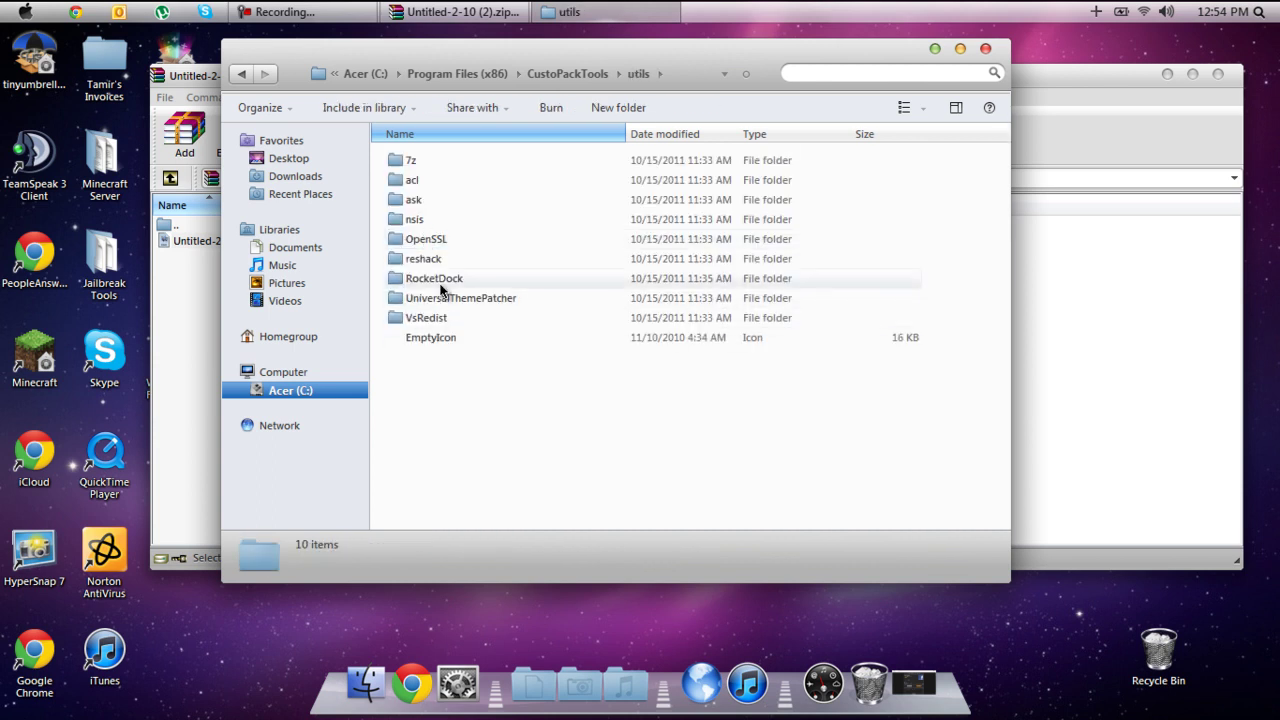
click(441, 284)
double_click(407, 280)
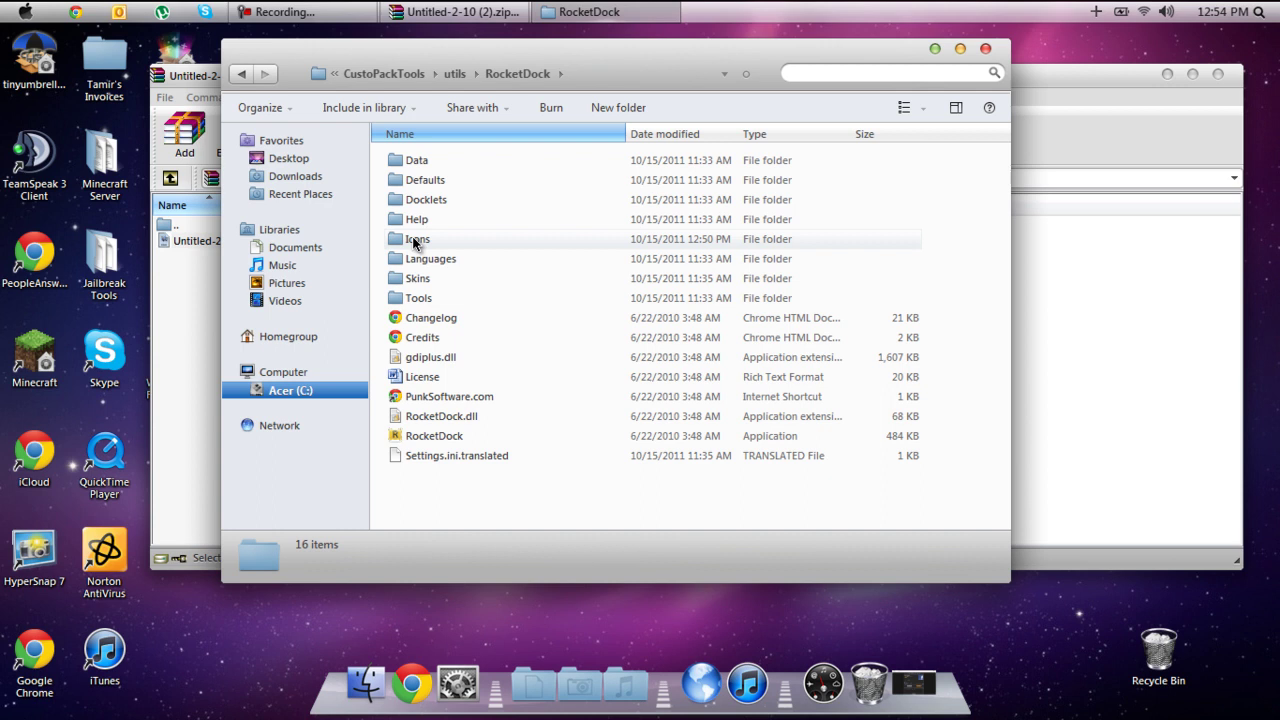
double_click(415, 240)
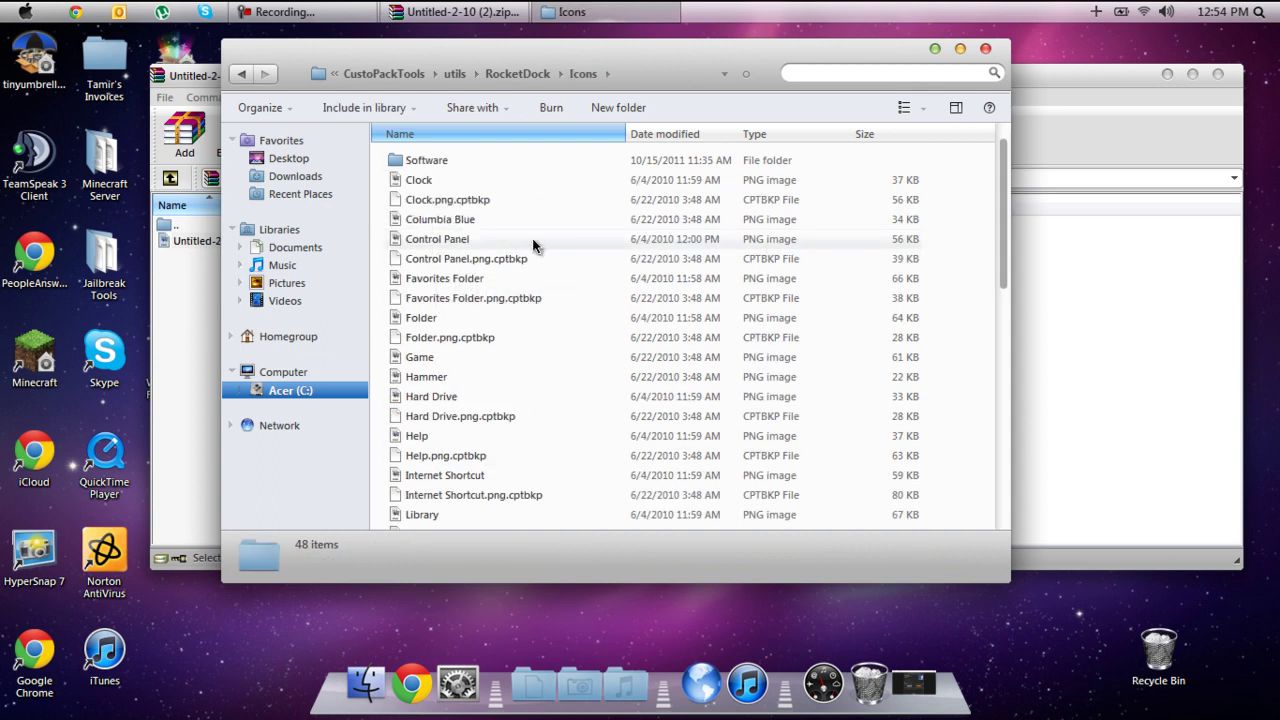
scroll(591, 460, down, 4)
drag(577, 61, 776, 47)
Snap the Icons folder window to the left half and the WinRAR archive to the right.
click(224, 250)
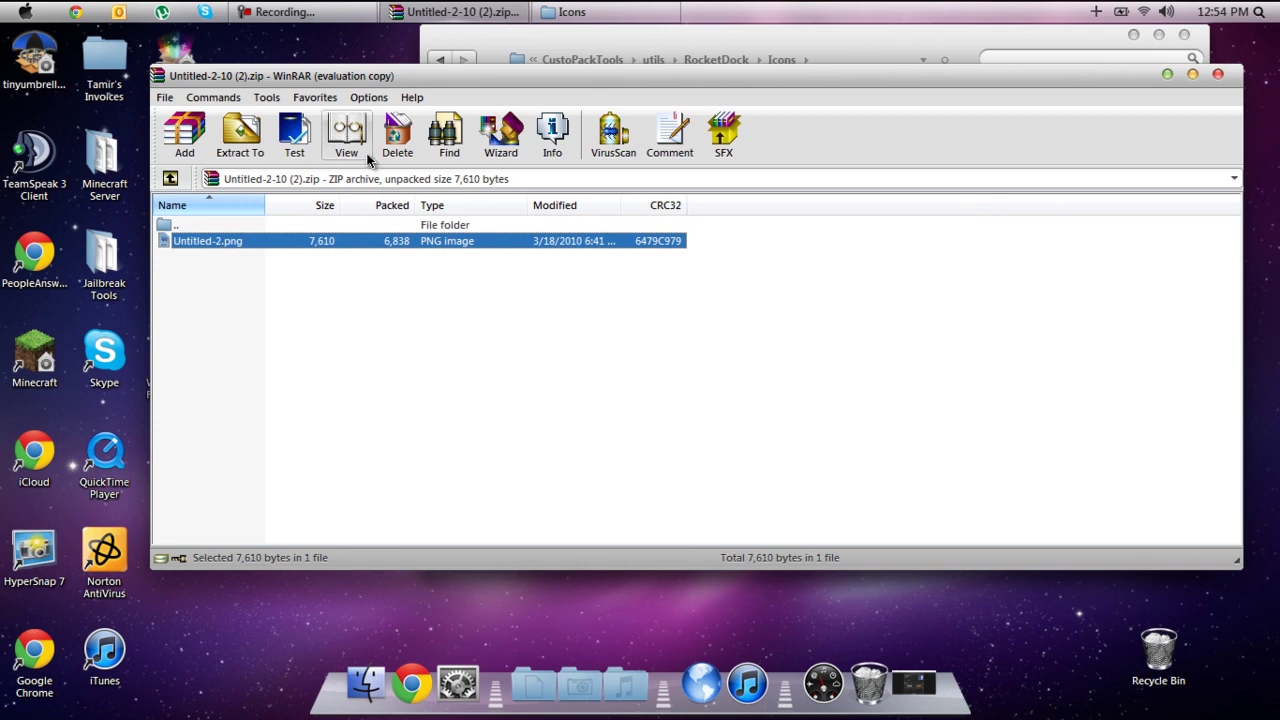
drag(1015, 43, 3, 60)
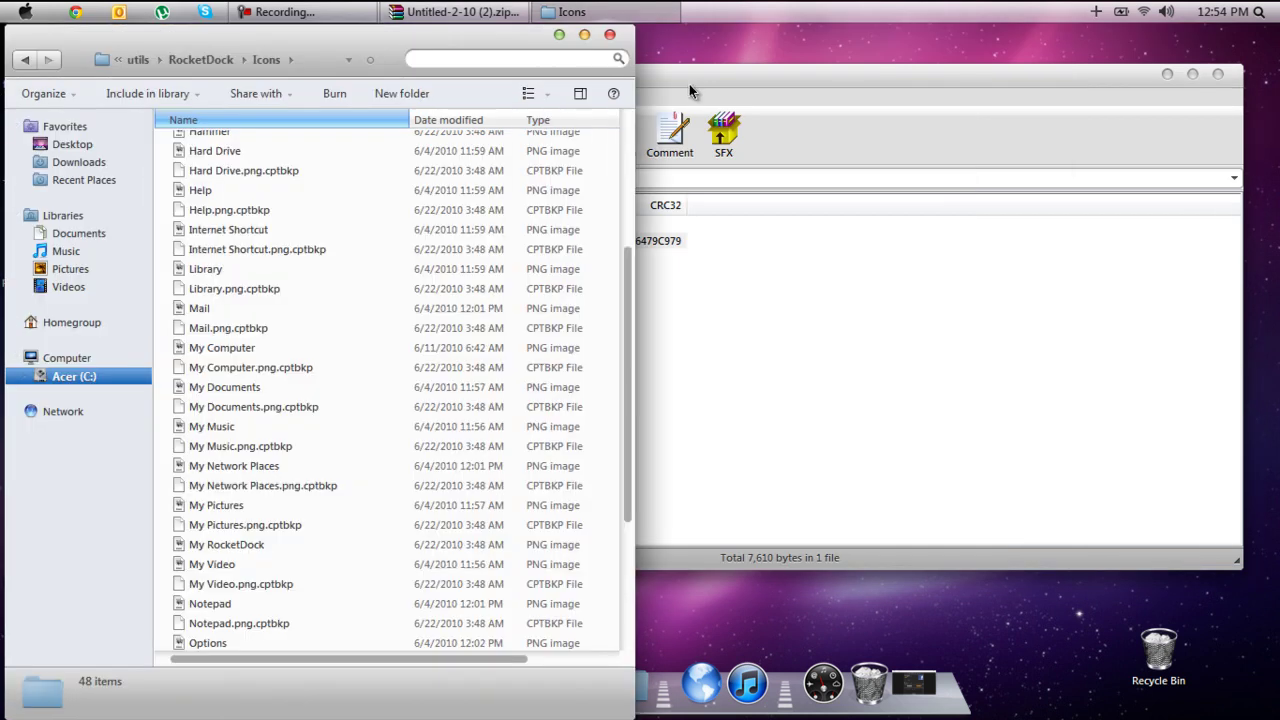
drag(689, 76, 1277, 80)
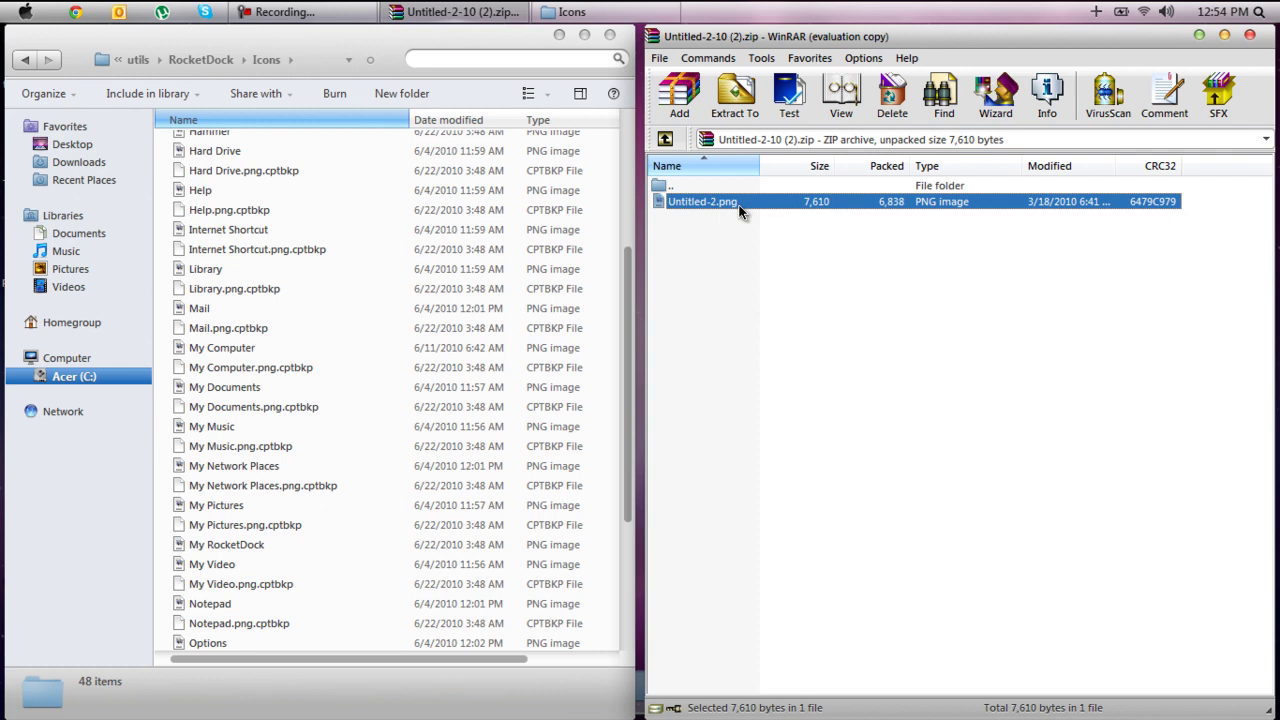
Move Untitled-2.png from the archive into the Icons folder, granting administrator permission.
right_click(705, 199)
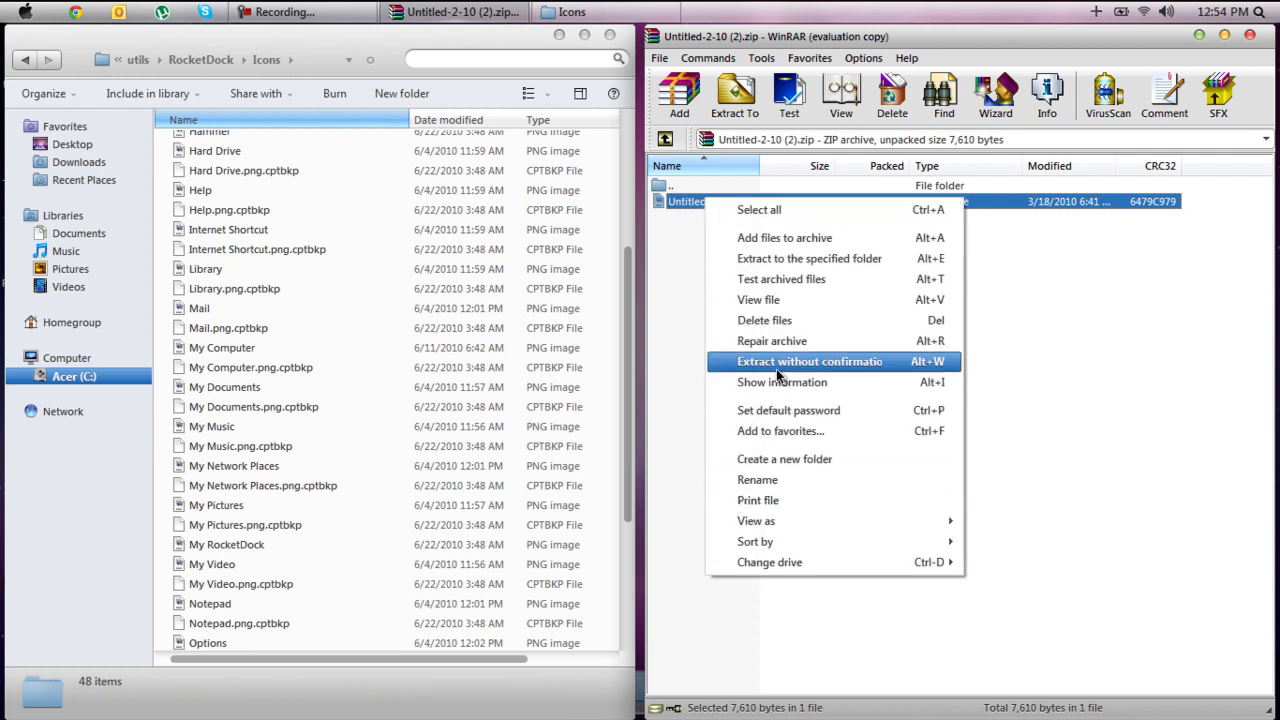
click(690, 285)
click(690, 285)
click(705, 207)
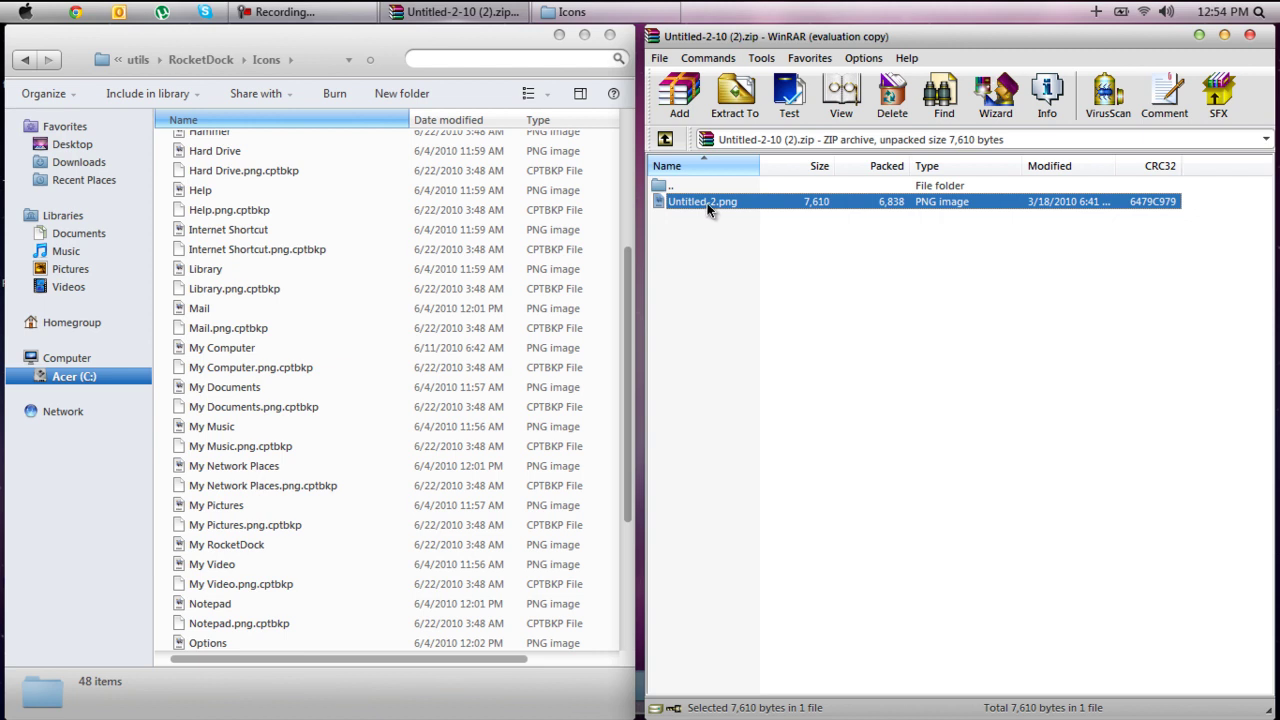
drag(707, 203, 306, 423)
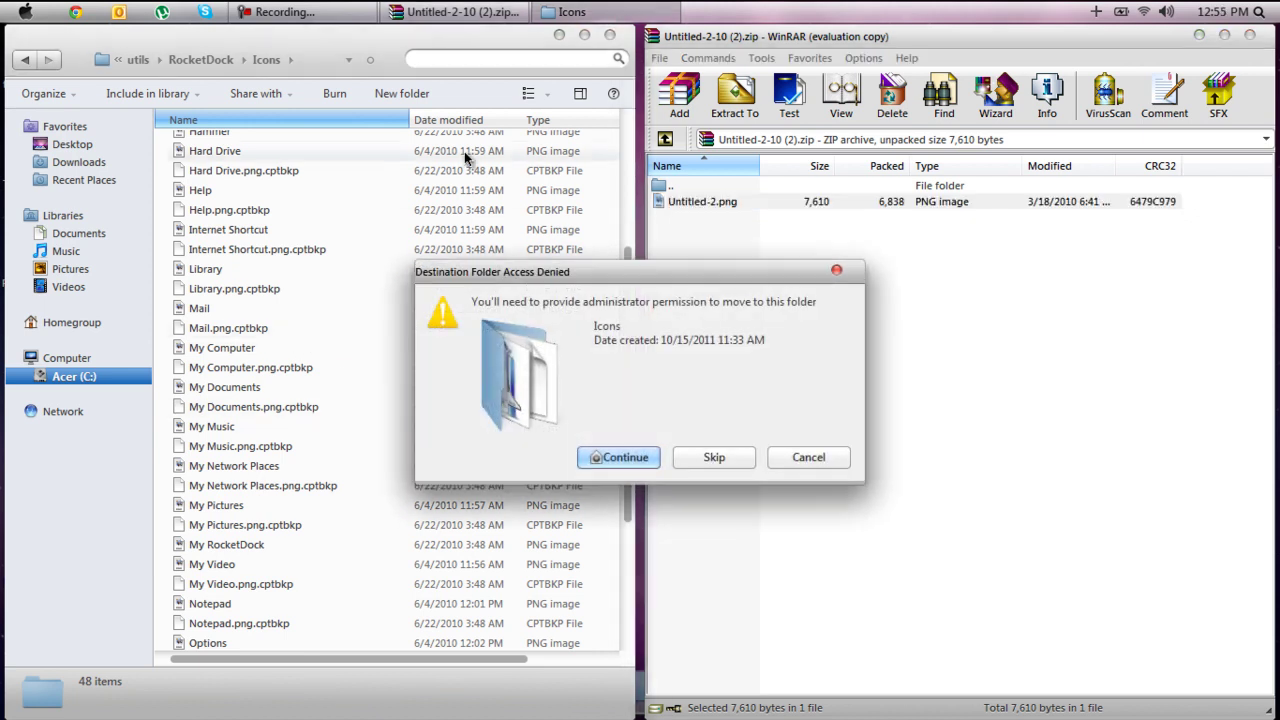
click(607, 461)
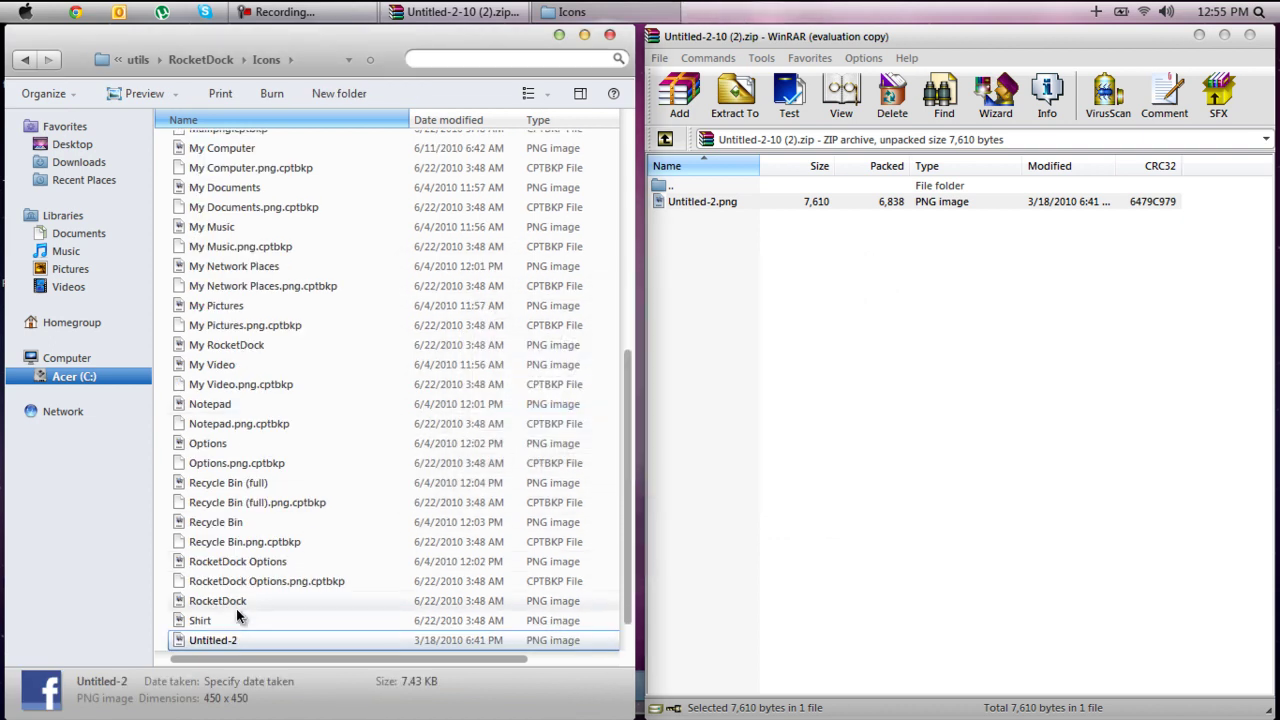
Rename Untitled-2 in the Icons folder to Facebook, granting administrator permission.
right_click(214, 643)
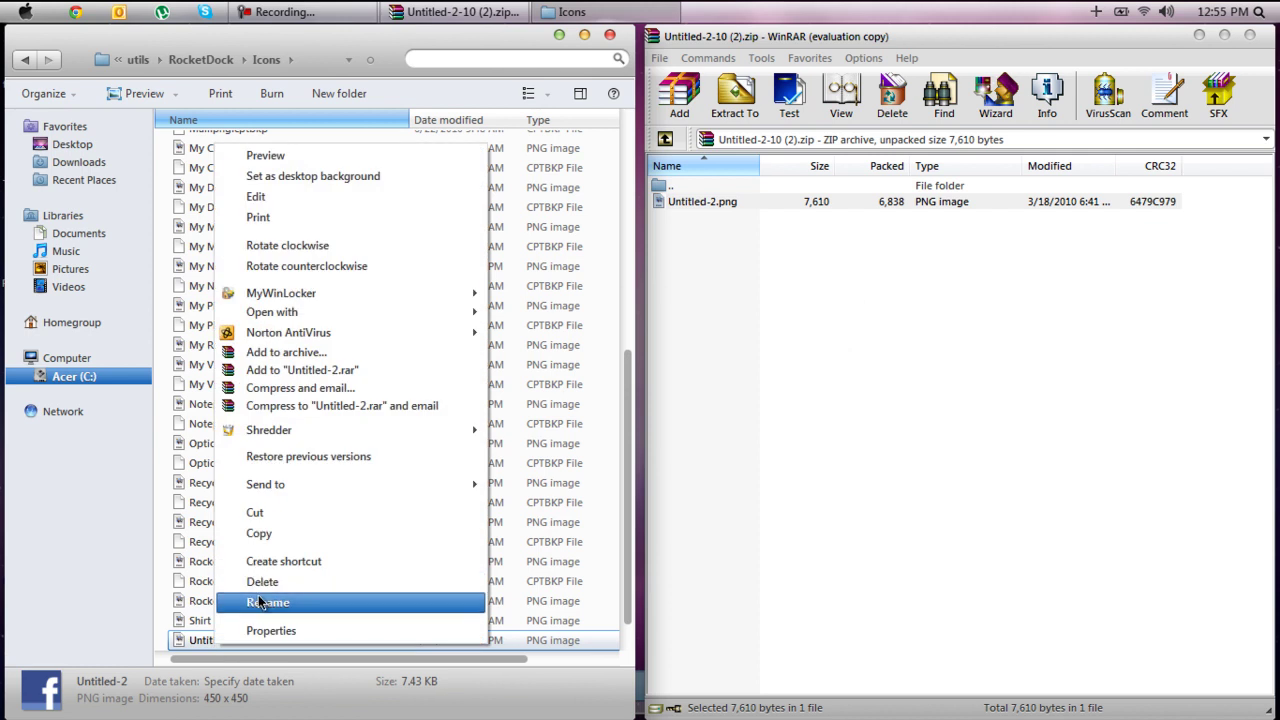
click(257, 601)
text(Facebook)
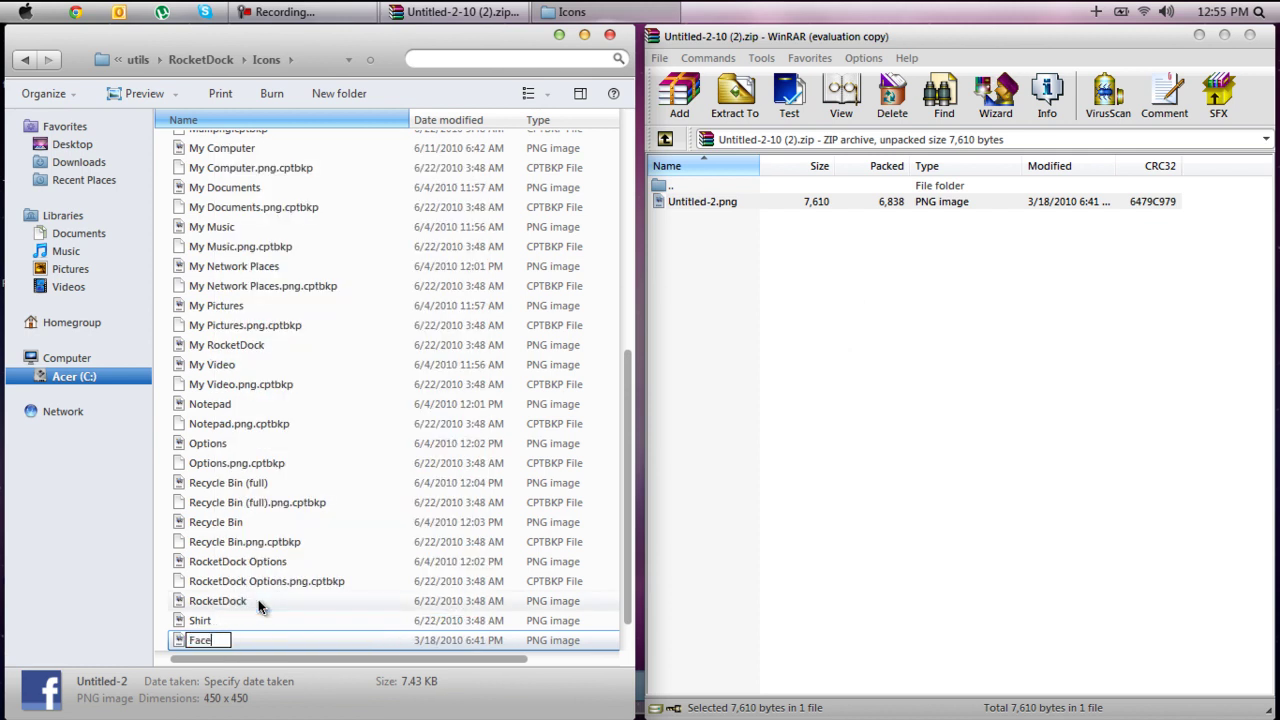
click(152, 628)
click(633, 456)
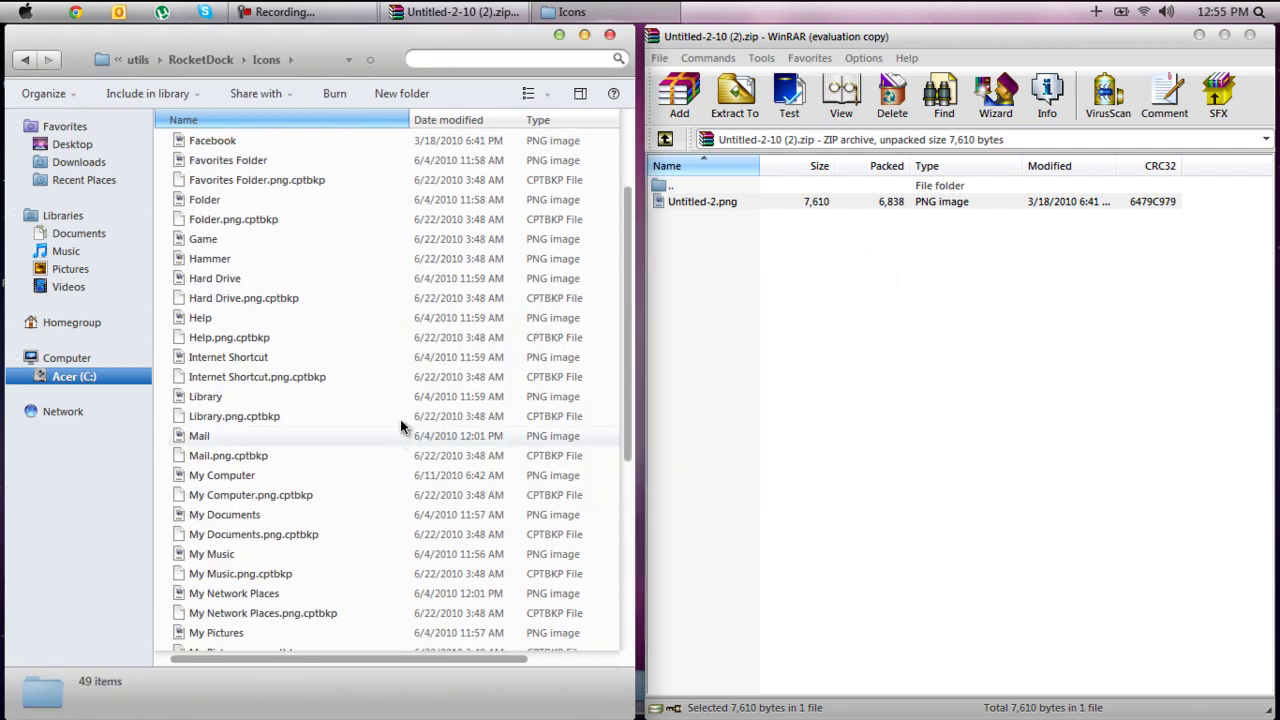
scroll(294, 326, up, 3)
click(210, 264)
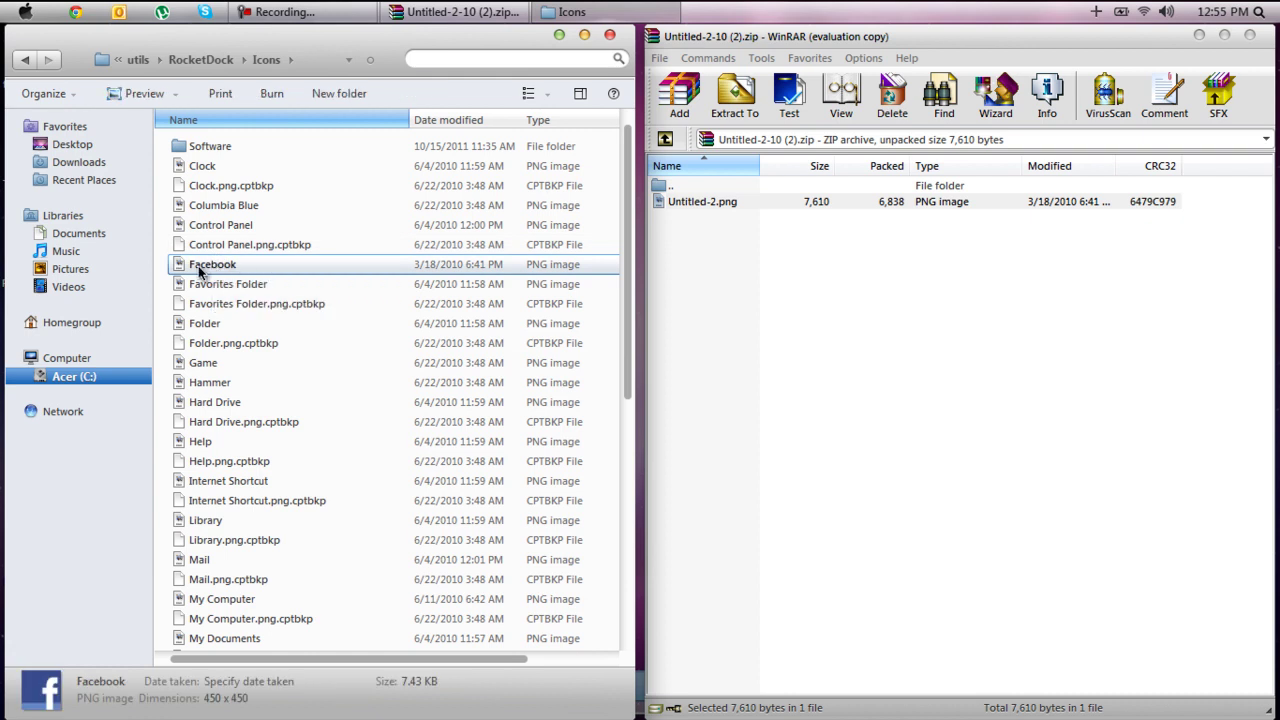
Close the Icons folder window and the WinRAR archive window.
click(610, 35)
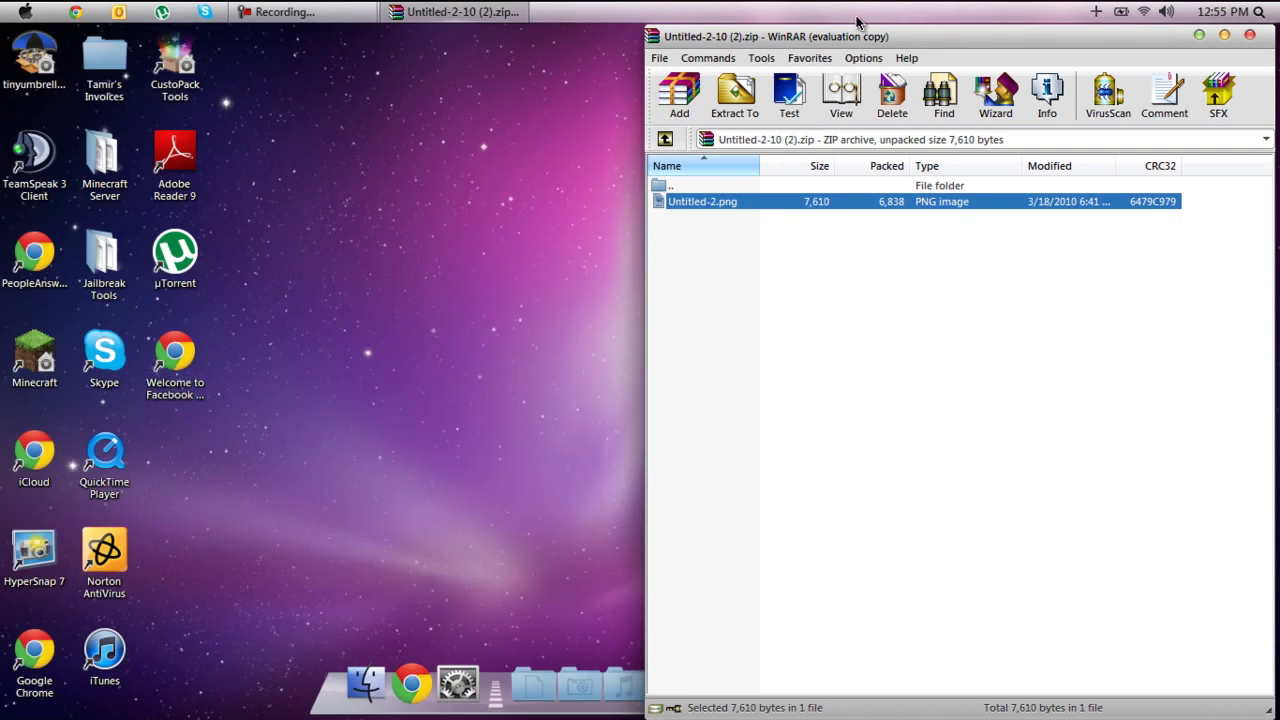
double_click(1121, 37)
drag(1103, 112, 798, 152)
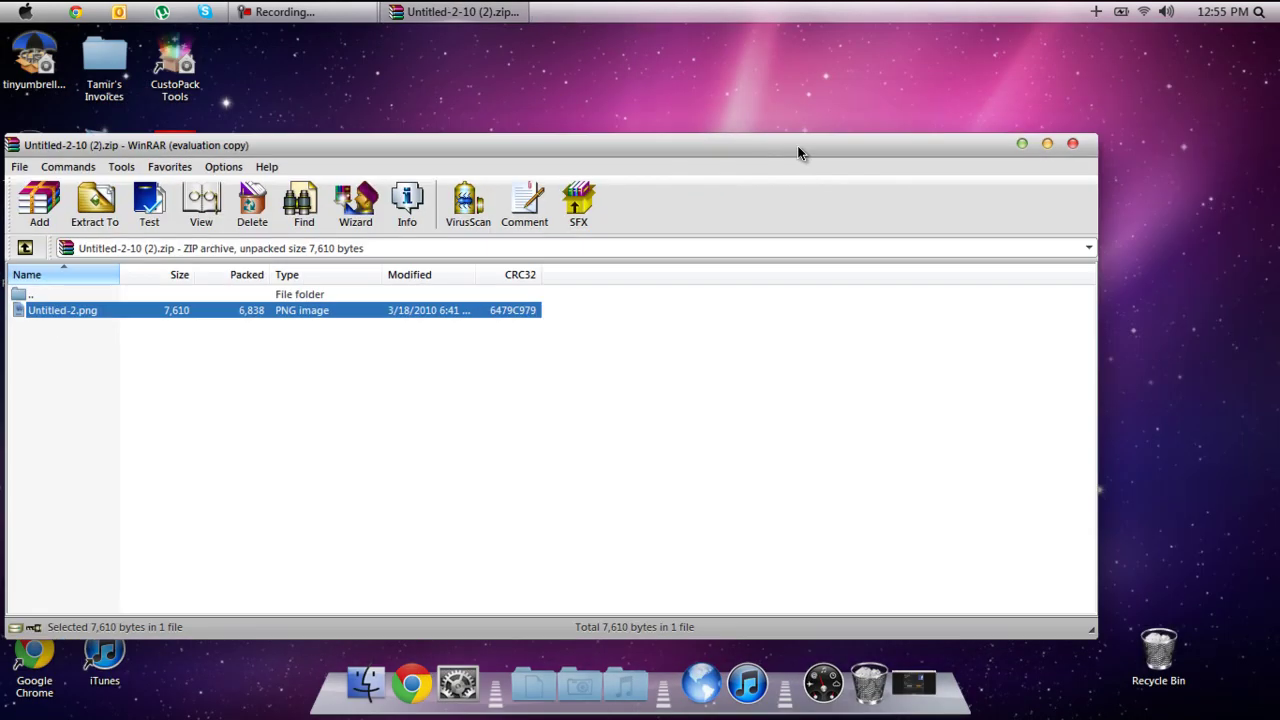
click(1073, 145)
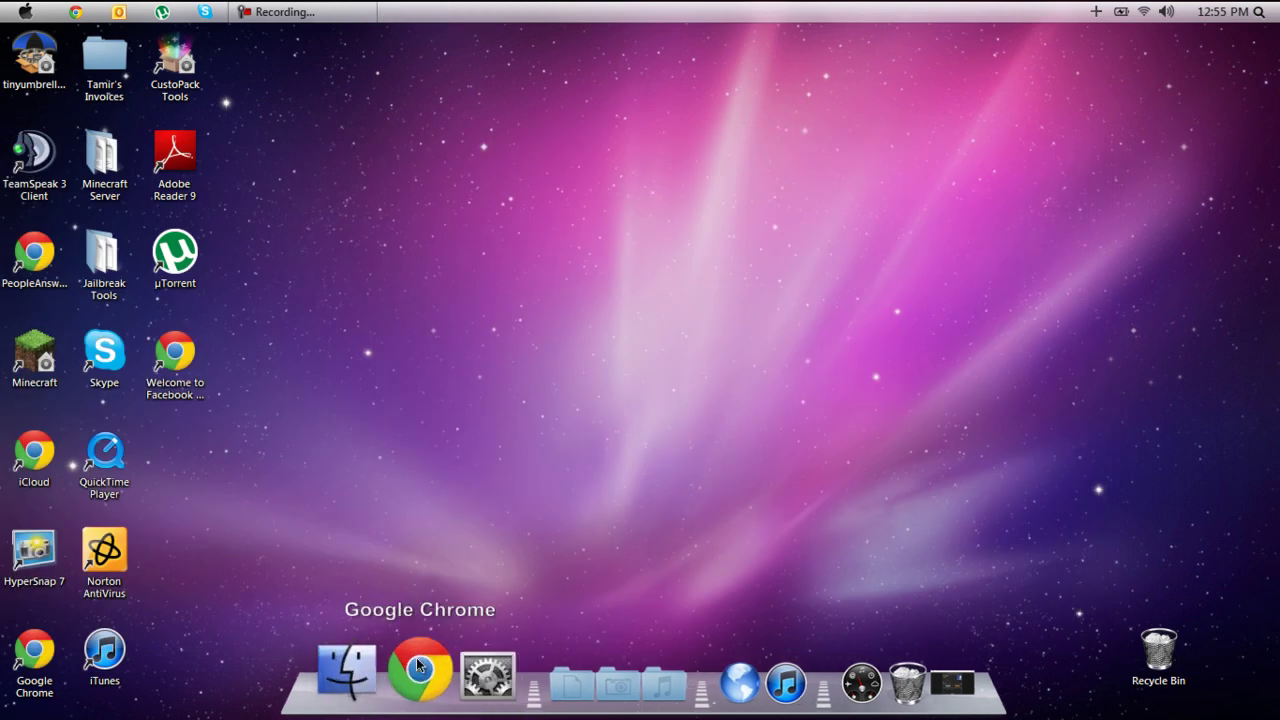
Launch Chrome and load facebook.com from the address bar.
click(411, 668)
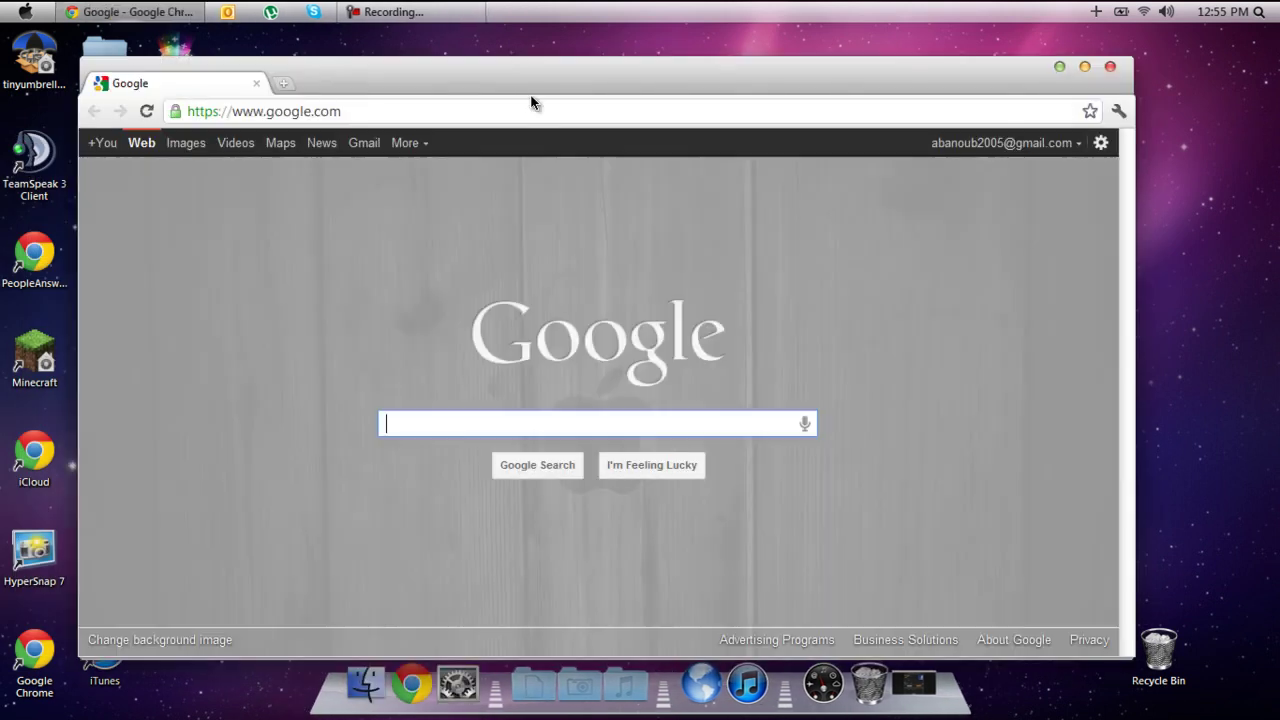
drag(531, 101, 560, 90)
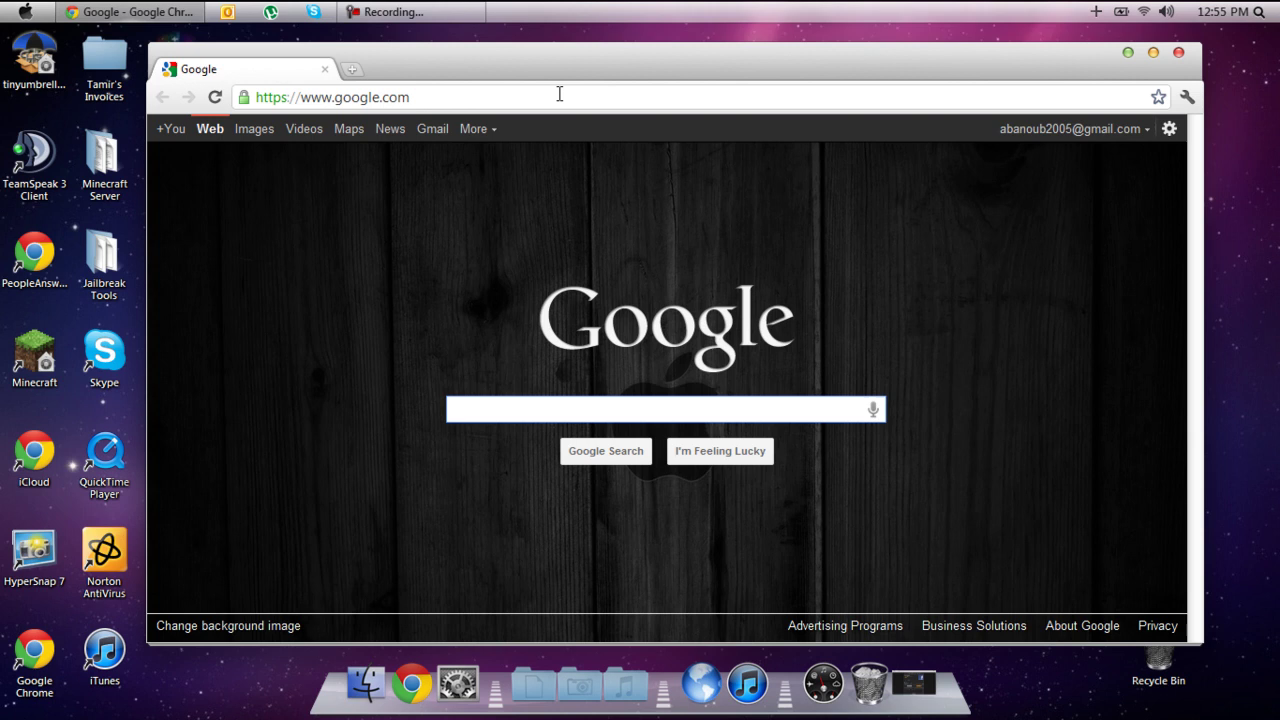
click(559, 94)
text(facebook)
key(Return)
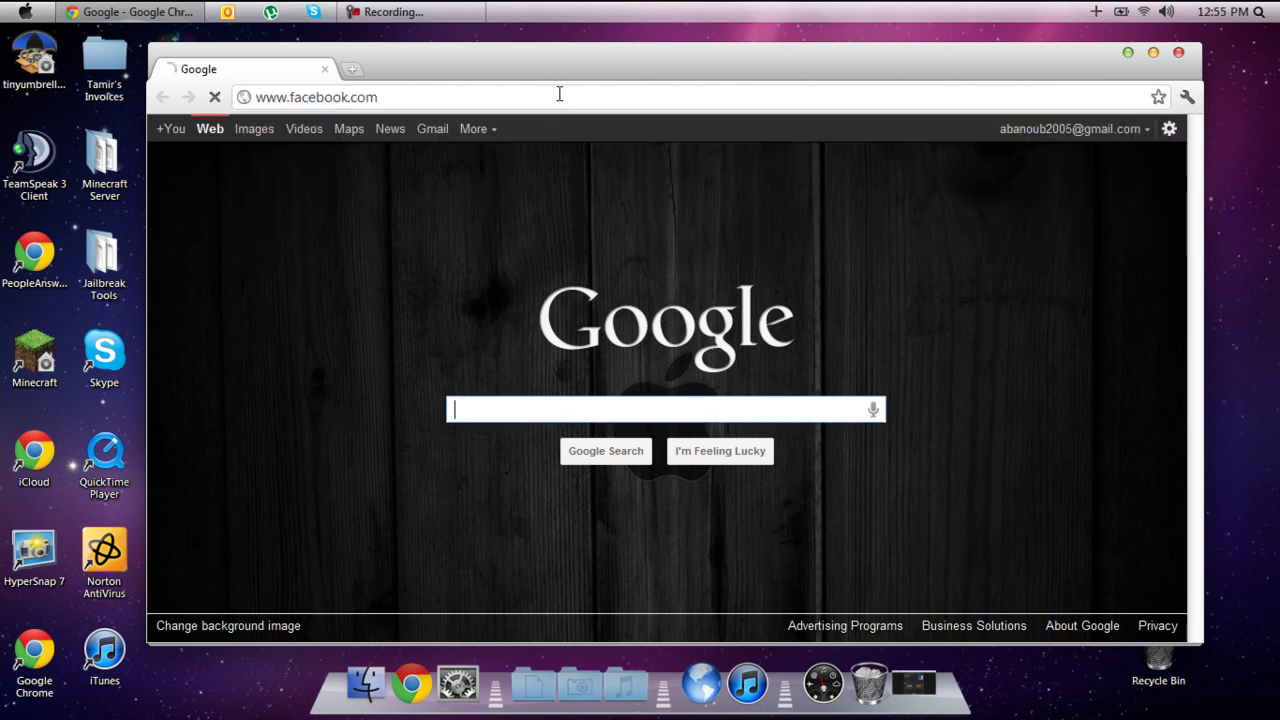
drag(386, 73, 552, 74)
click(580, 90)
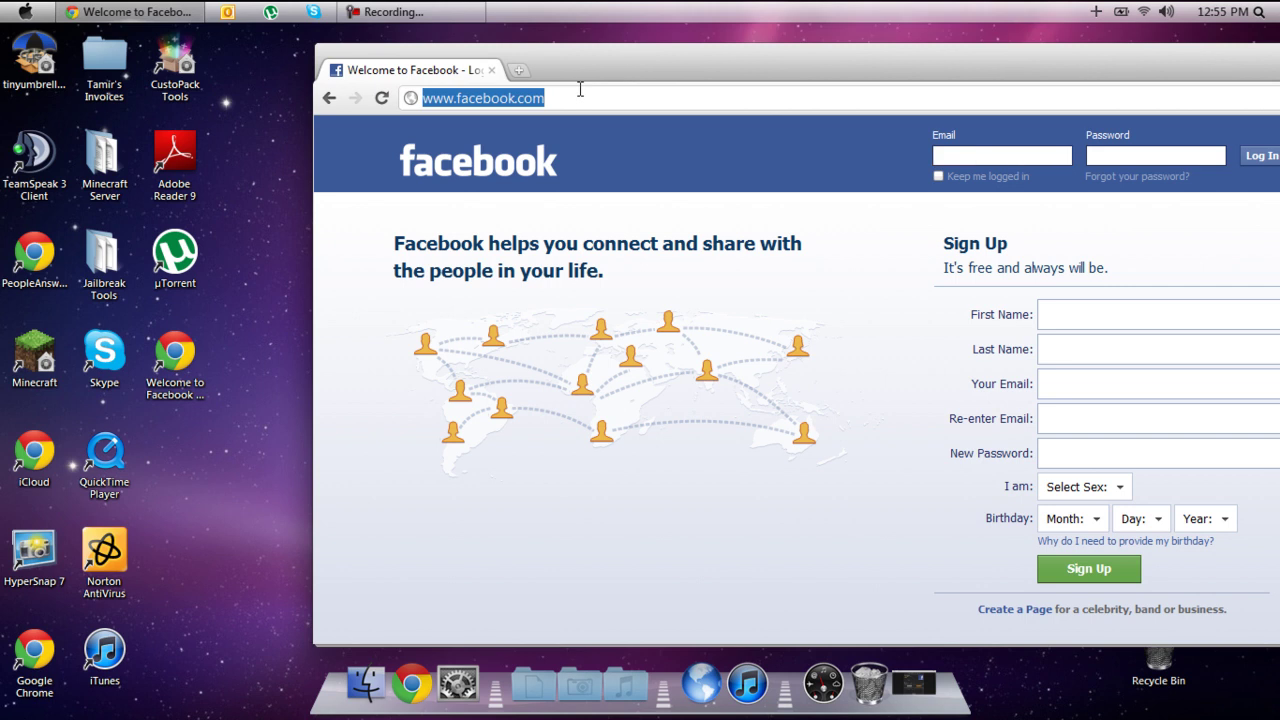
text(youtube)
key(Return)
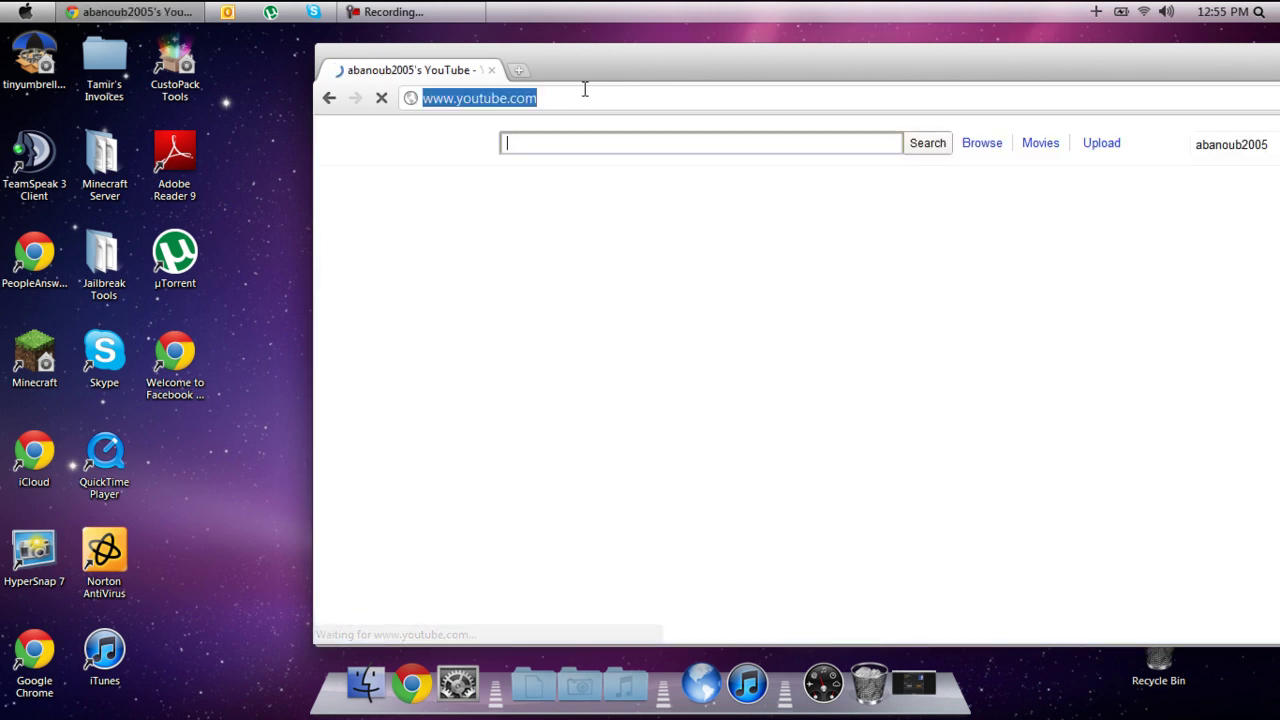
text(fac)
key(Return)
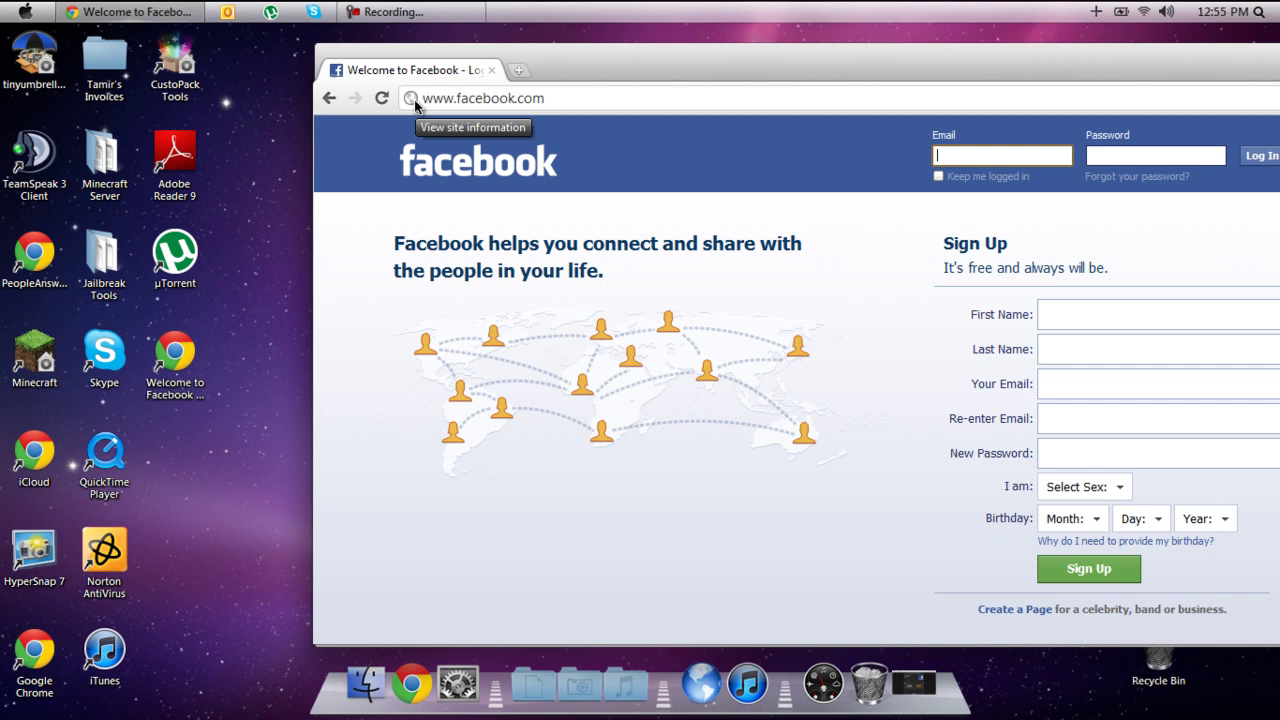
Drag the Facebook site icon to the desktop as a shortcut, keeping the existing one.
drag(418, 106, 170, 450)
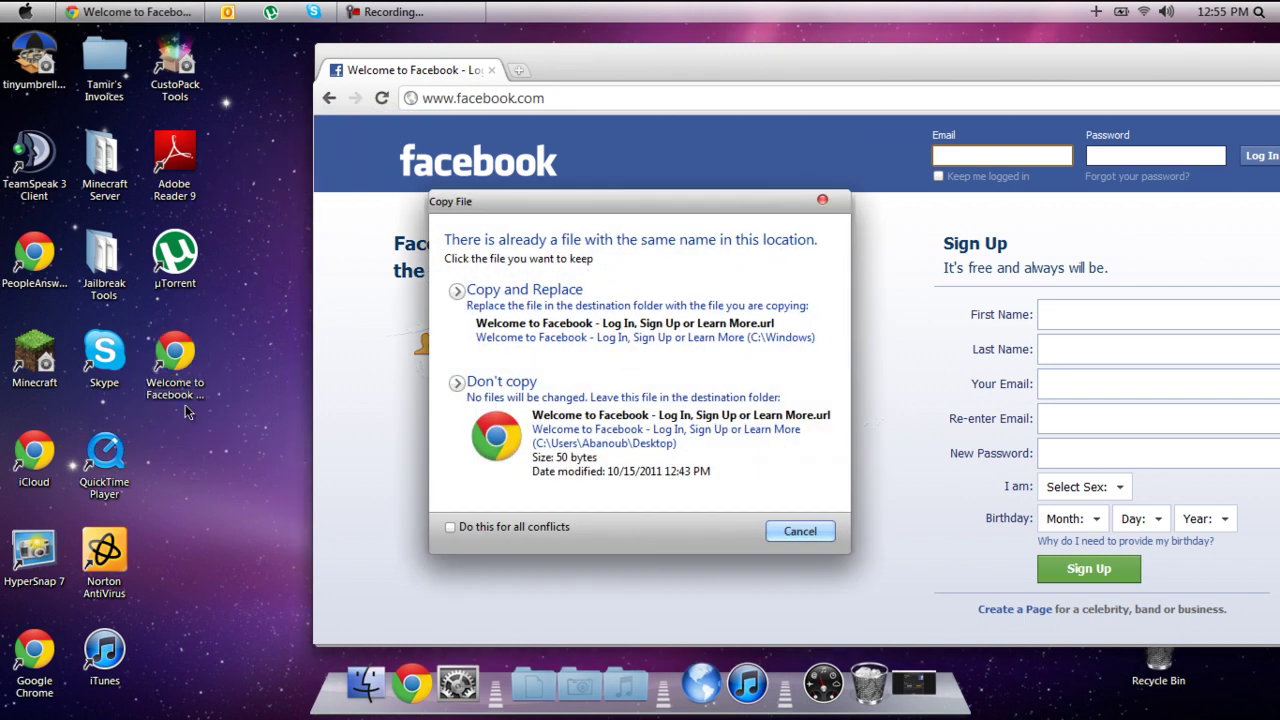
click(802, 531)
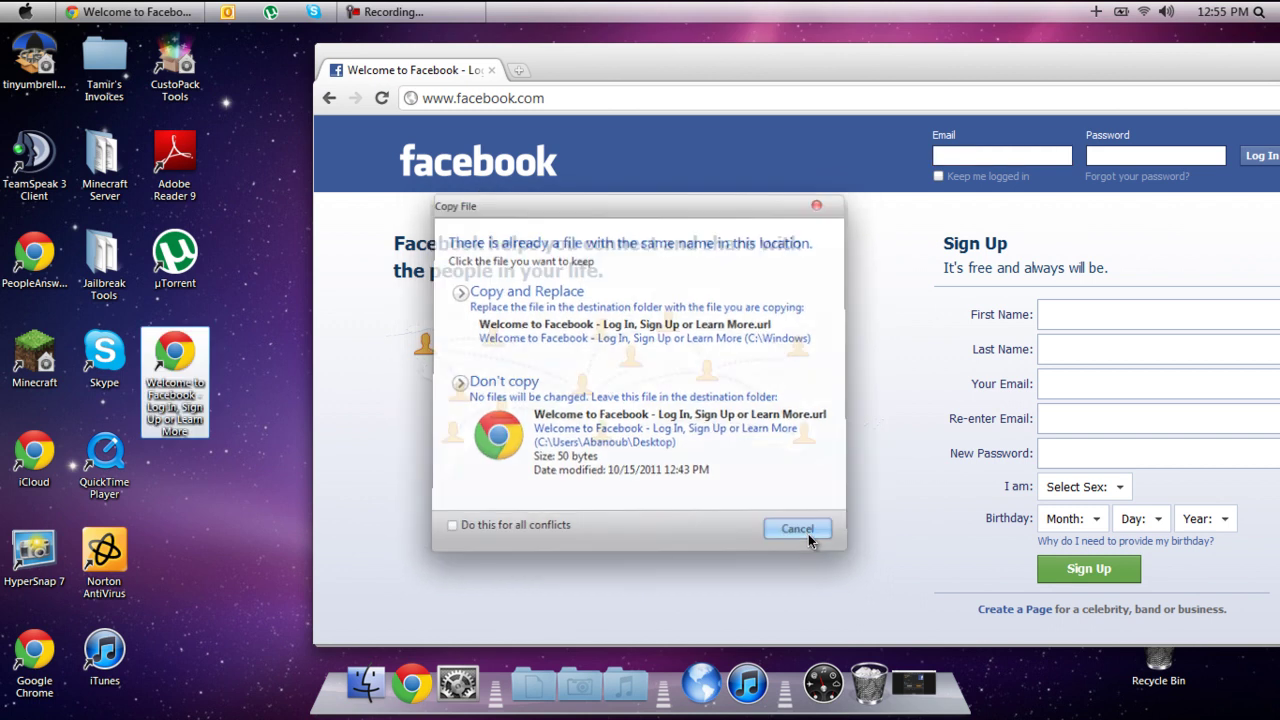
drag(1046, 52, 833, 145)
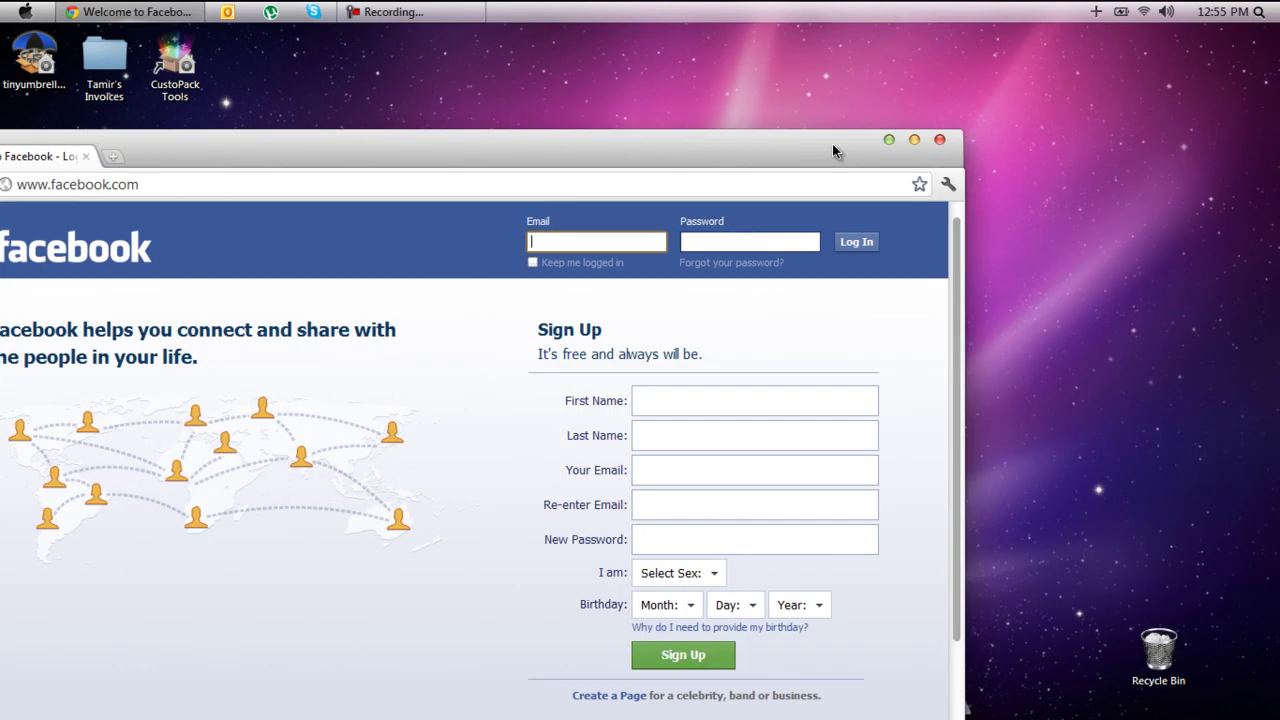
Close Chrome, rename the desktop shortcut to Facebook, and drag it onto RocketDock.
click(939, 141)
click(195, 370)
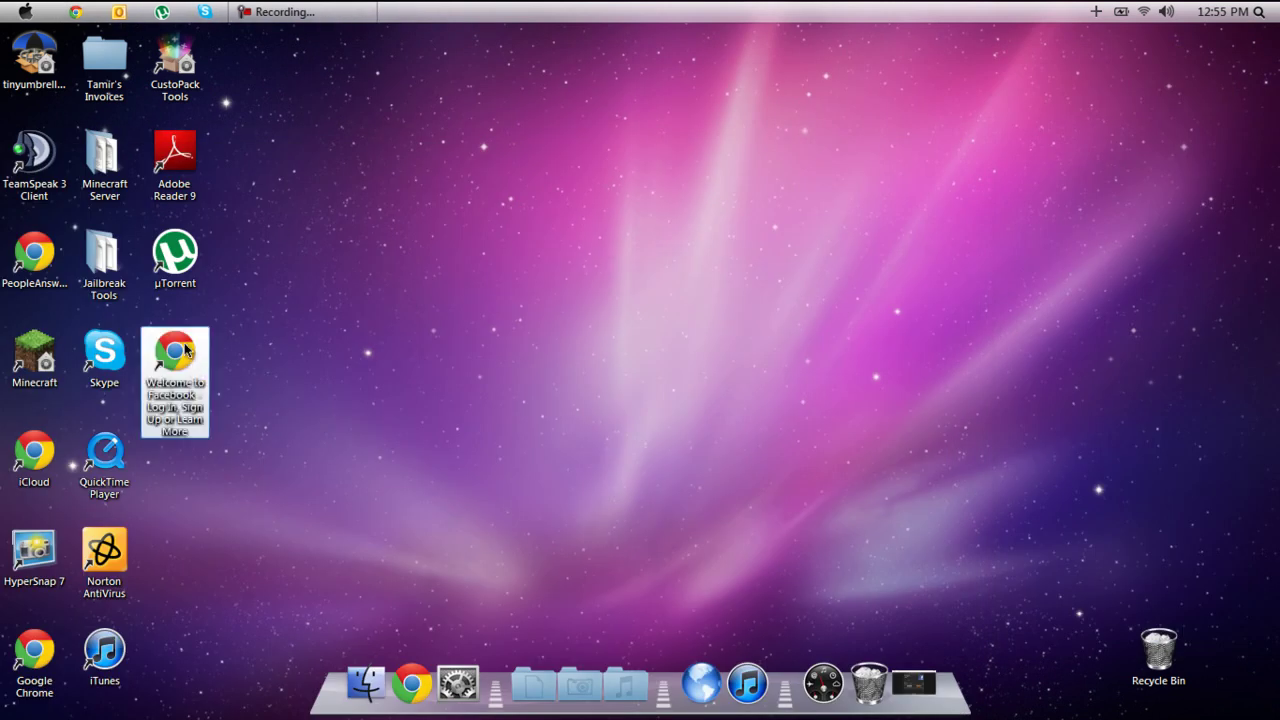
mouse_move(186, 350)
mouse_down()
mouse_move(454, 366)
mouse_move(133, 372)
mouse_move(172, 358)
mouse_up()
right_click(170, 360)
click(163, 597)
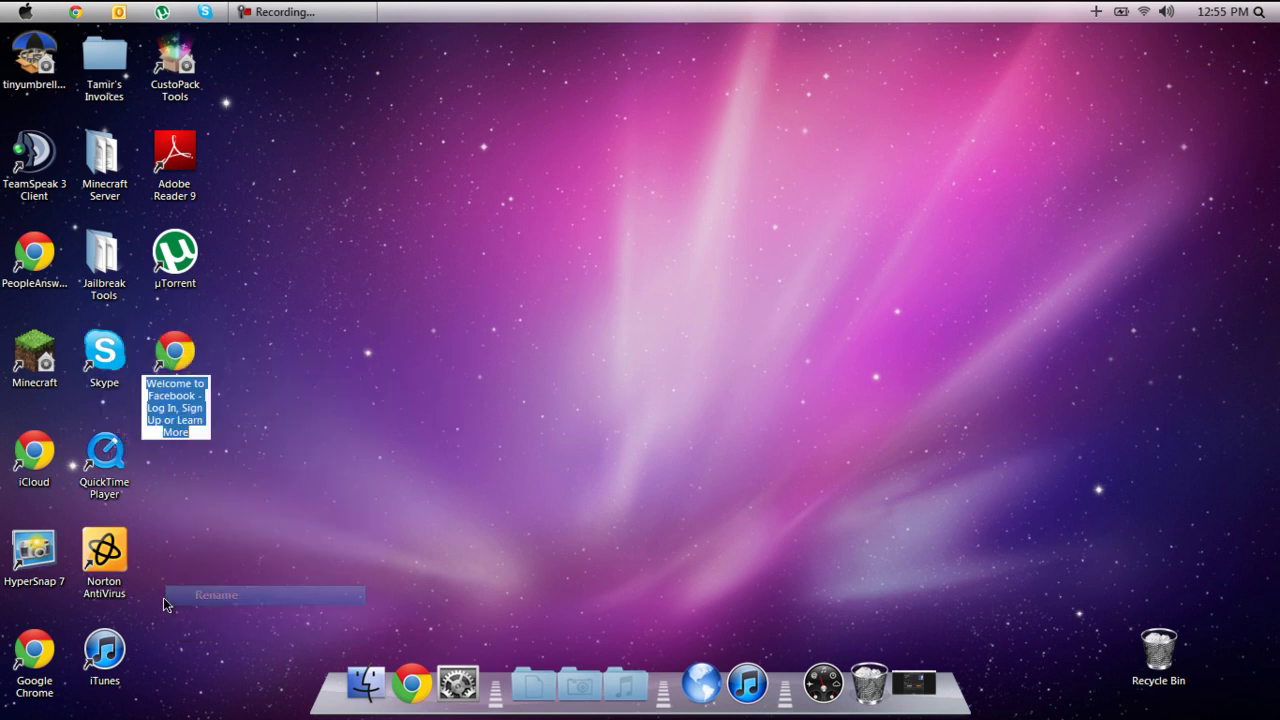
text(Fa)
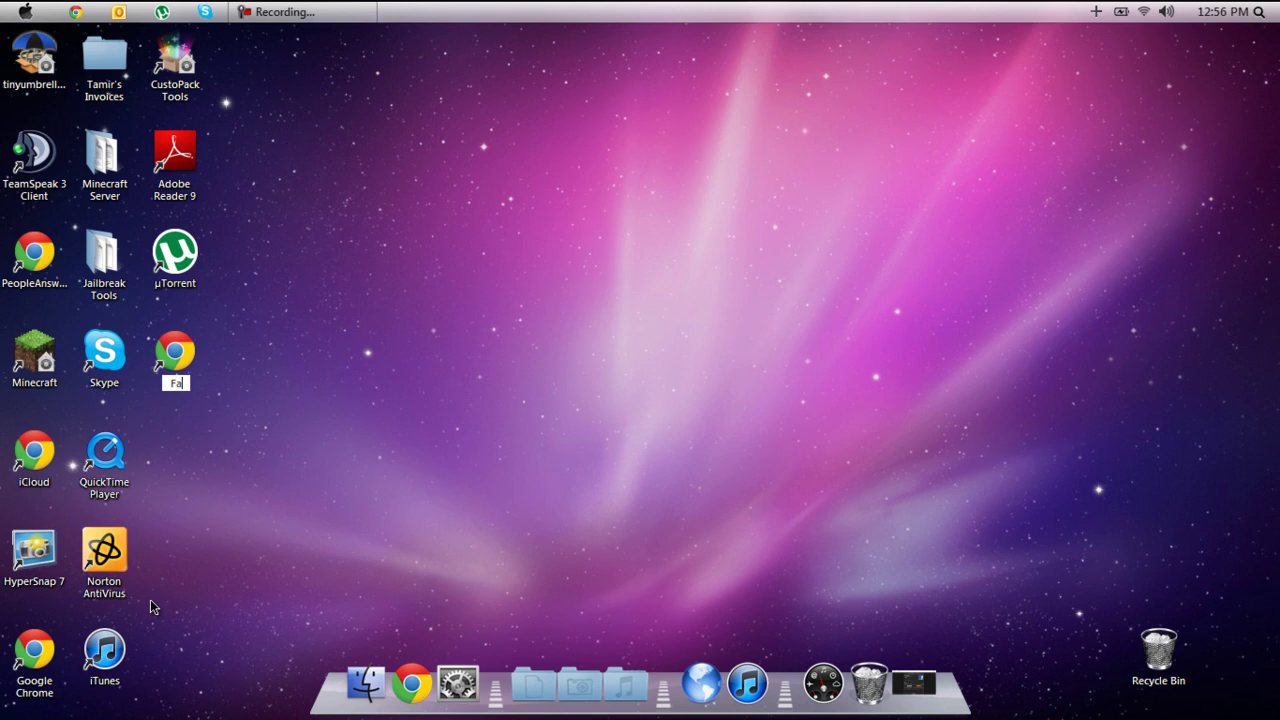
text(cebook)
key(Return)
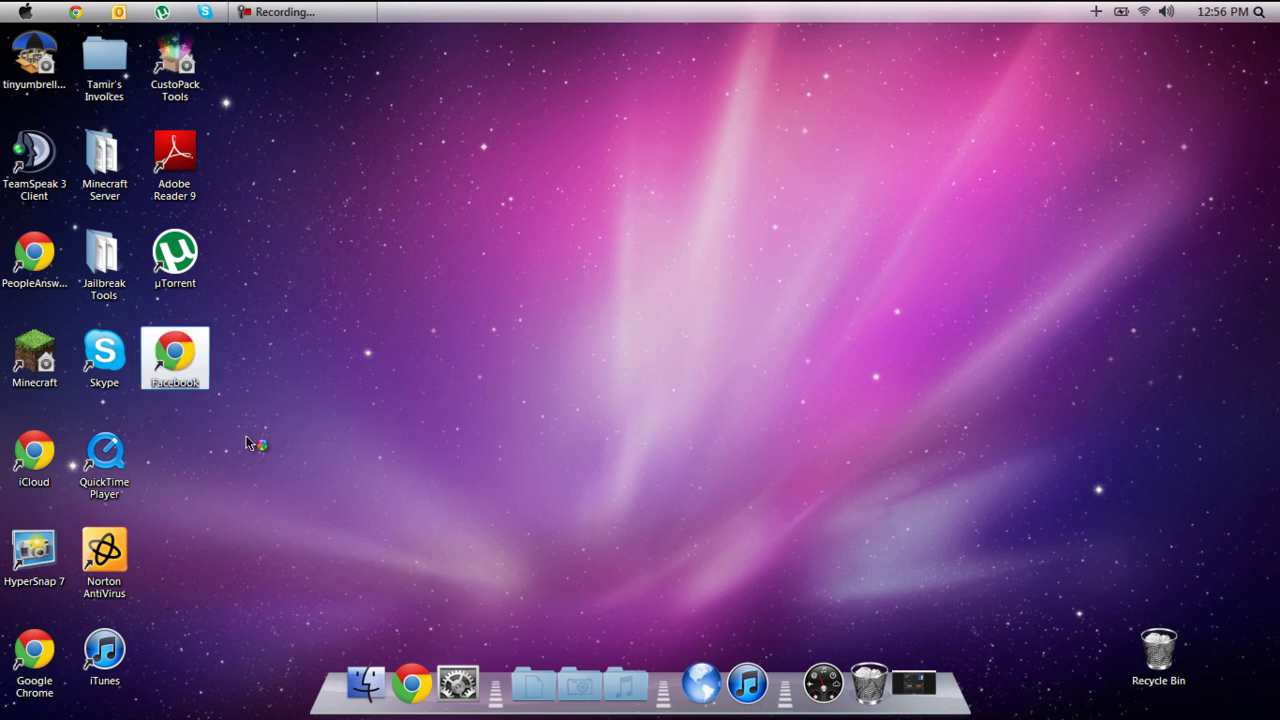
drag(180, 368, 443, 680)
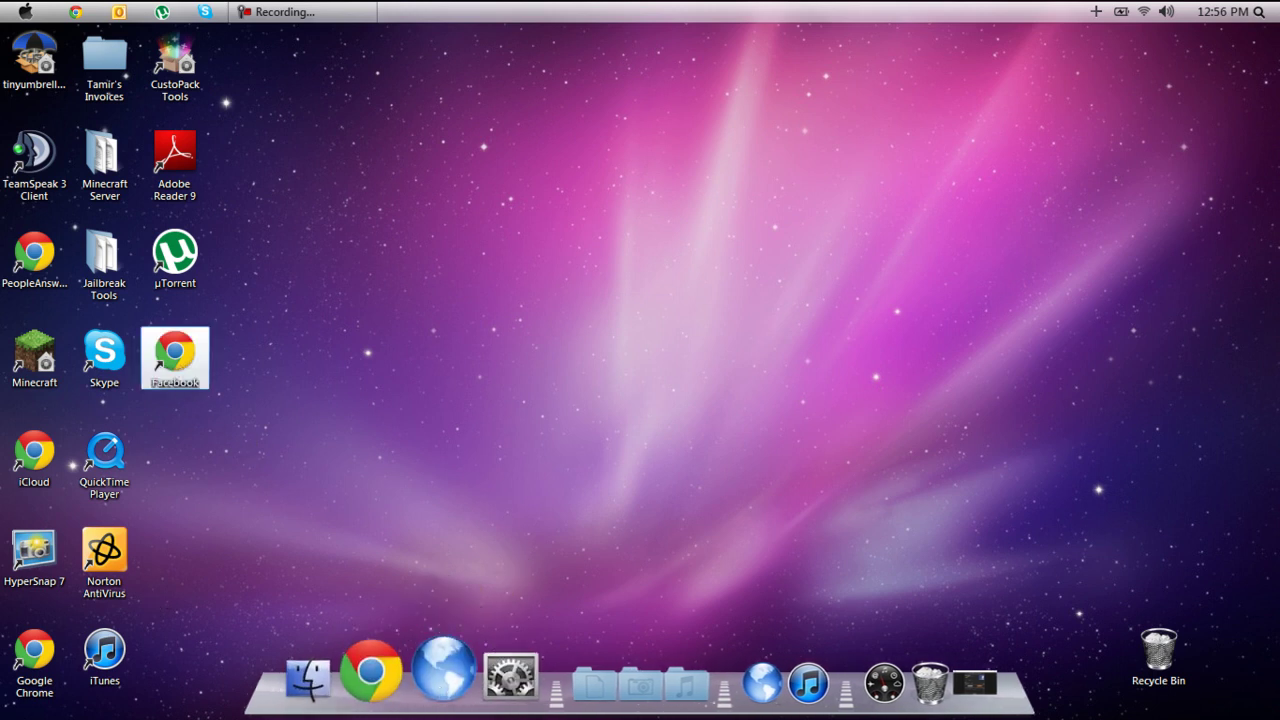
In Icon Settings, set the Facebook dock item's icon to Facebook.png from the Icons folder.
right_click(432, 673)
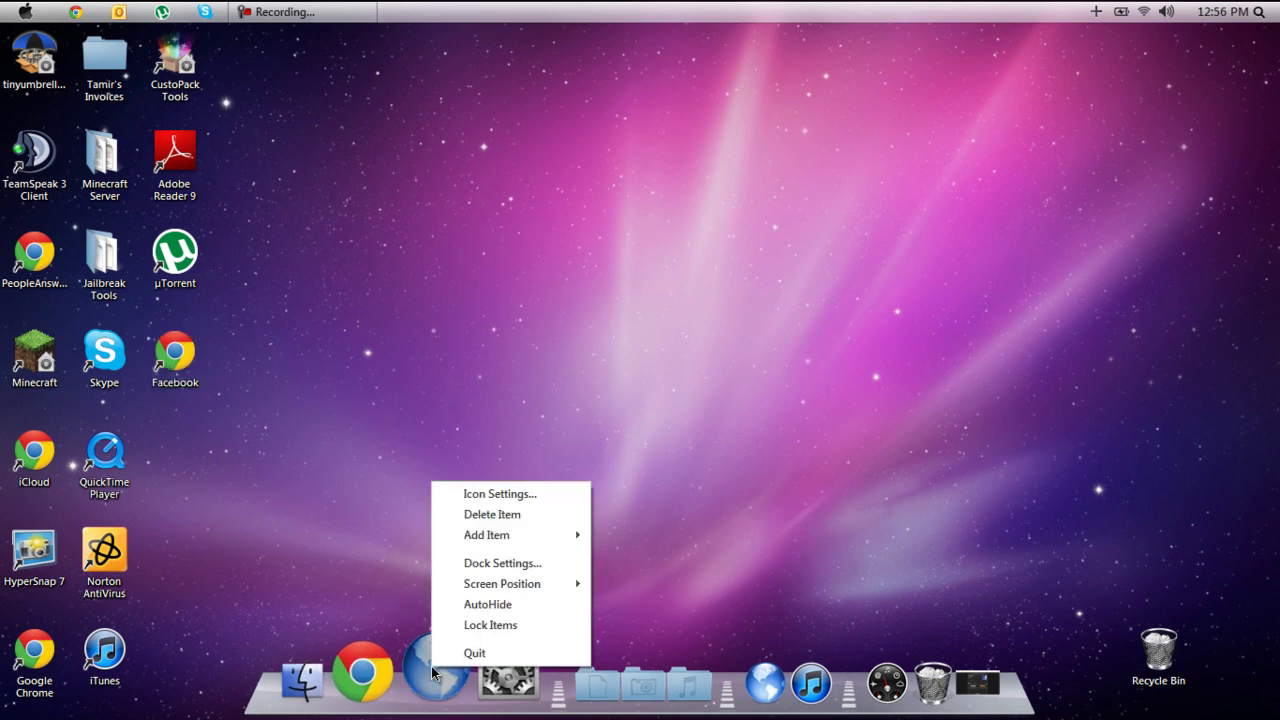
click(508, 494)
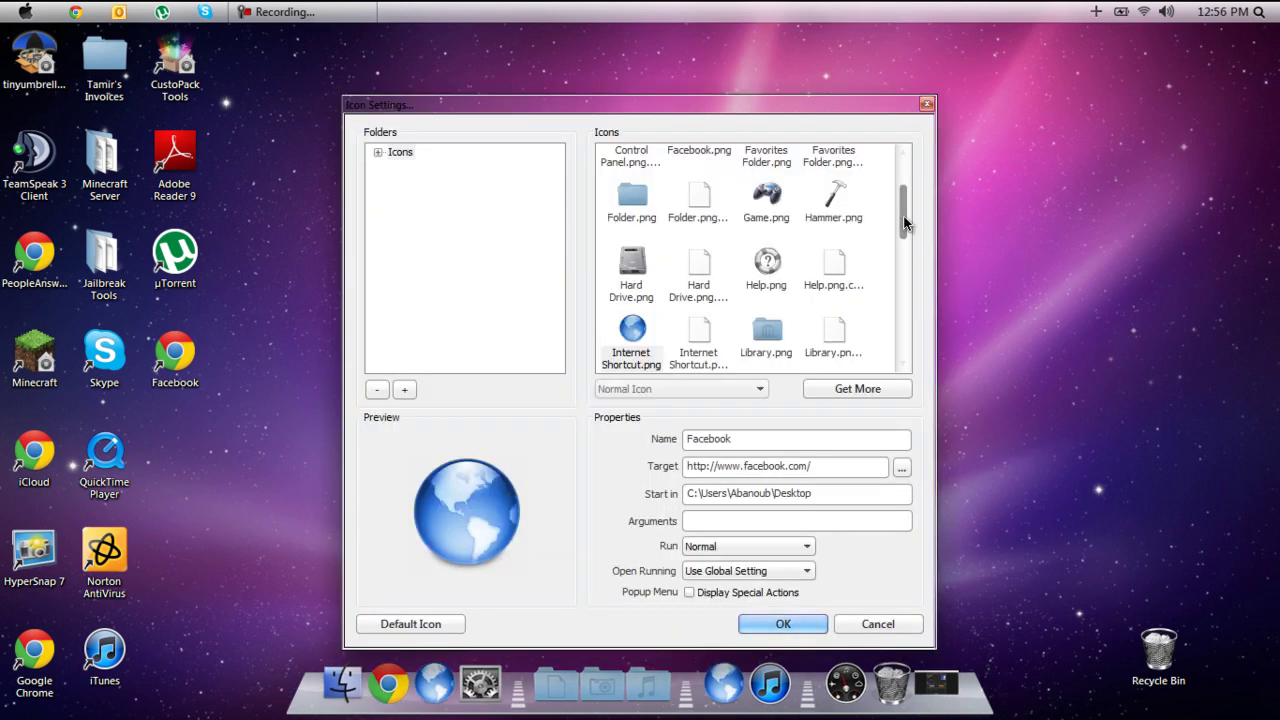
scroll(904, 207, up, 1)
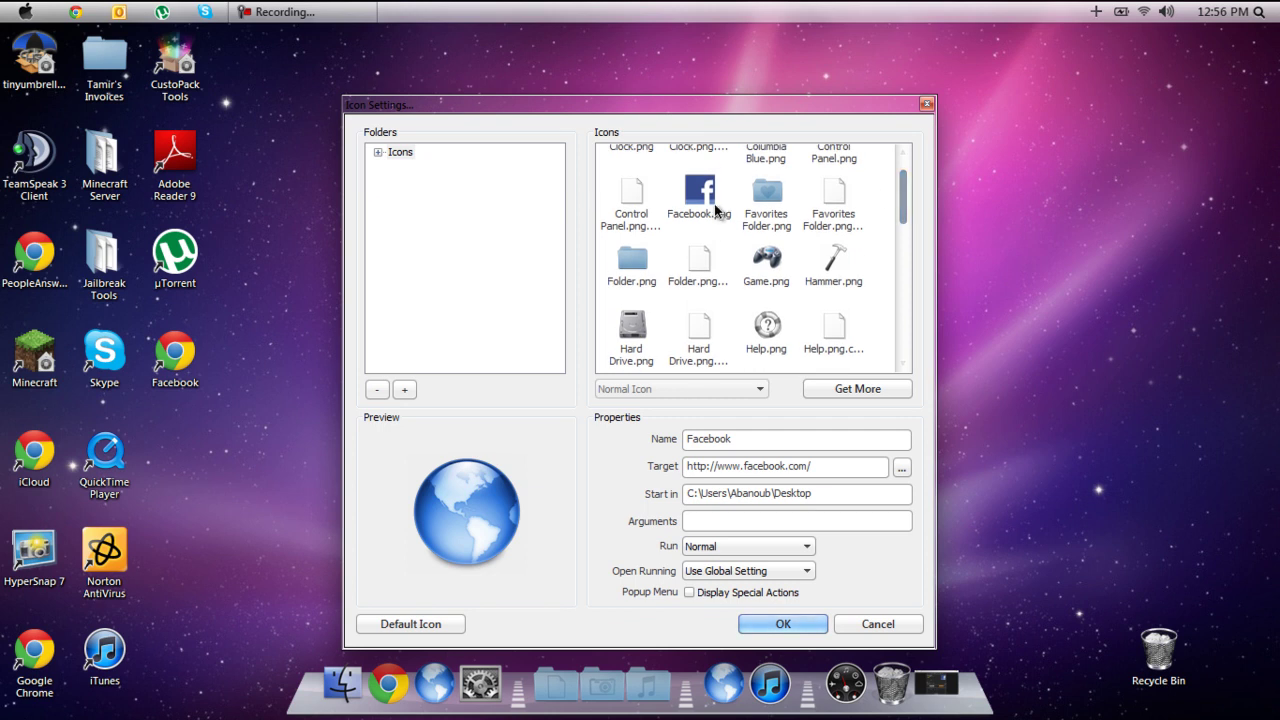
scroll(903, 200, up, 1)
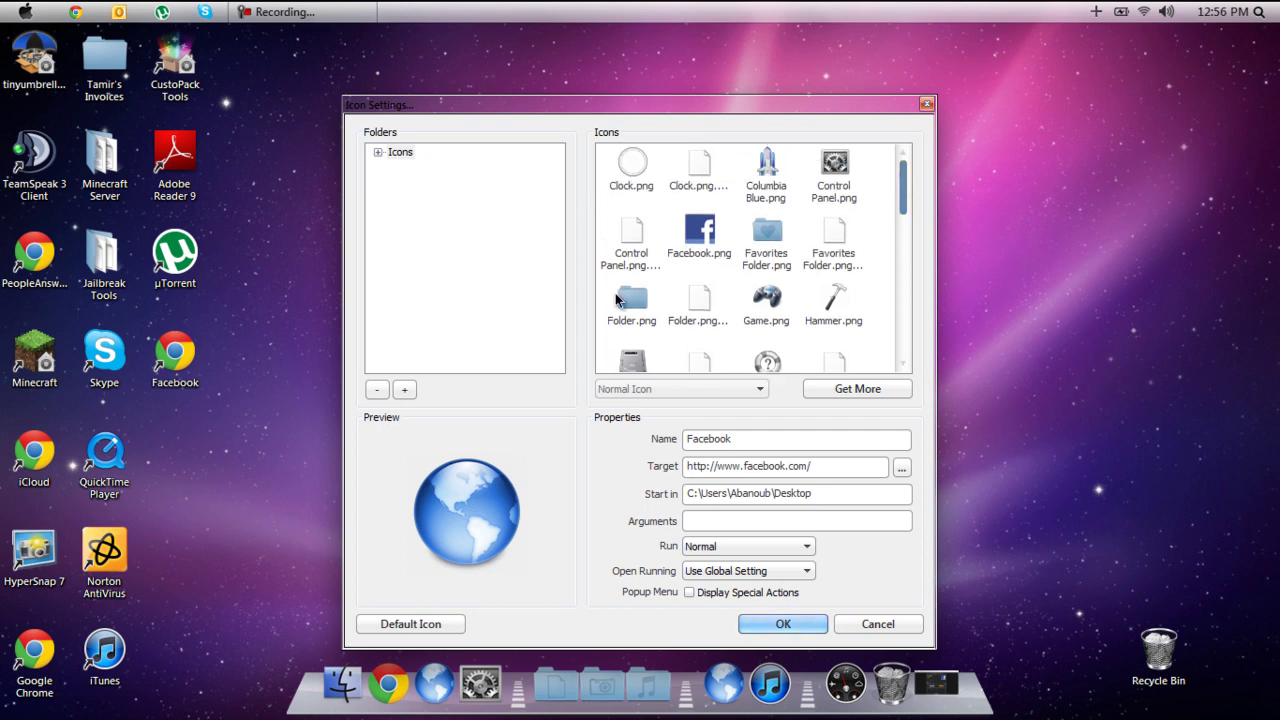
click(379, 153)
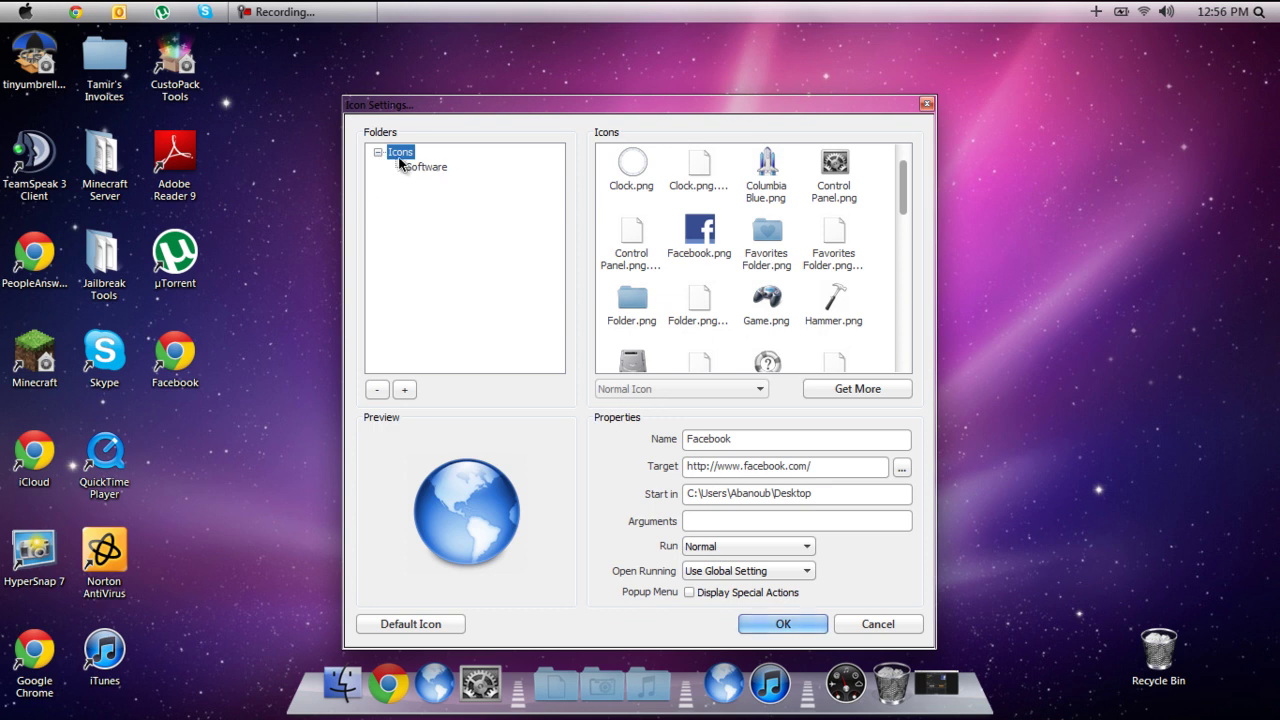
click(378, 152)
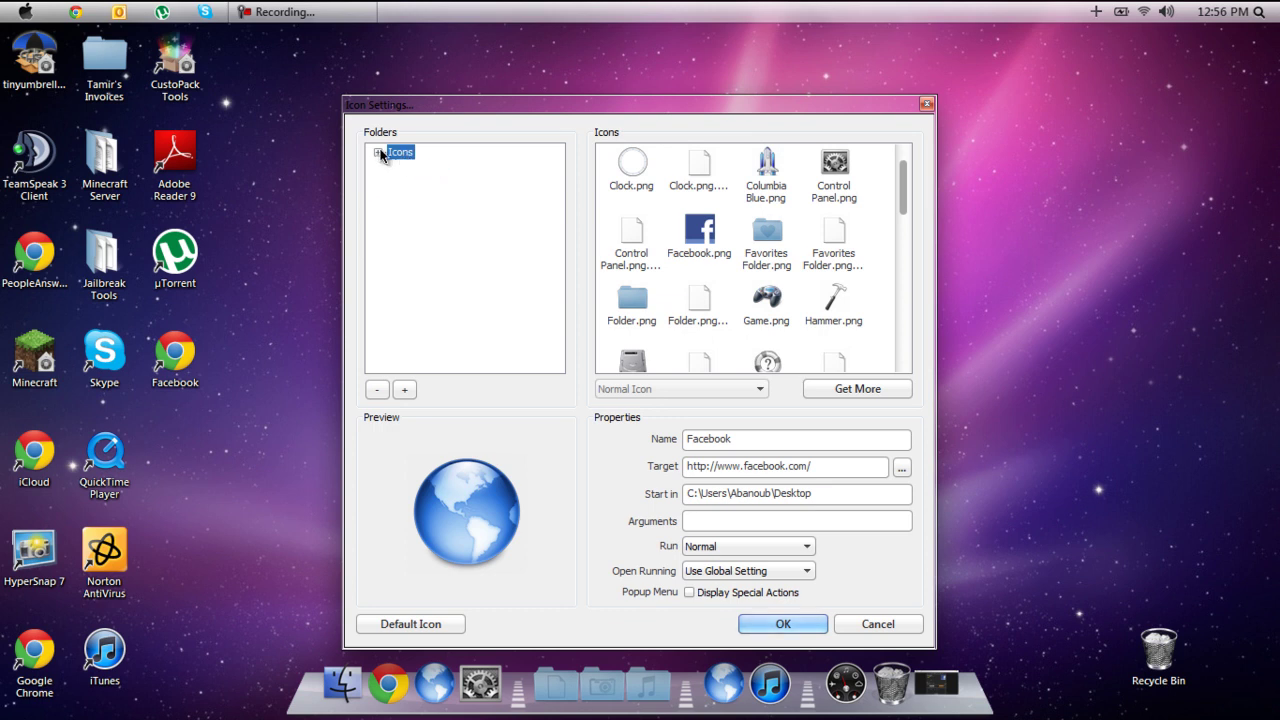
click(700, 232)
click(771, 623)
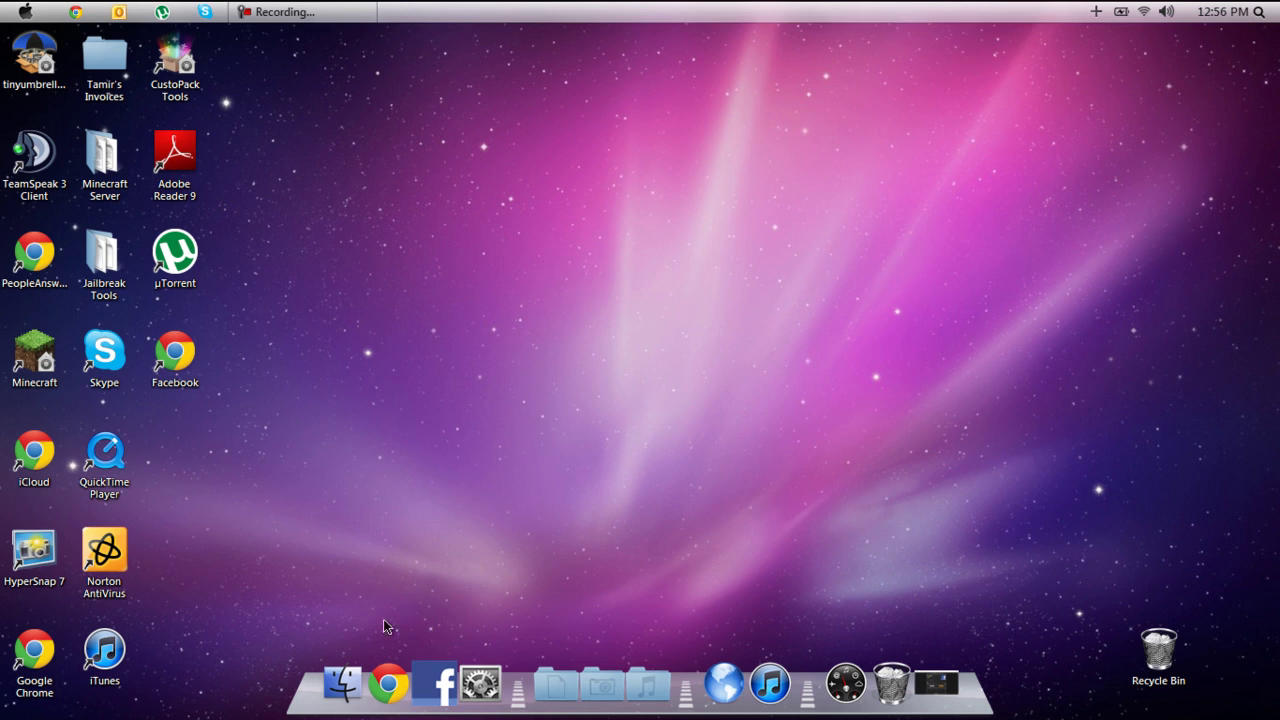
Search the web for rocketdock and go to the rocketdock.com addons page.
click(389, 675)
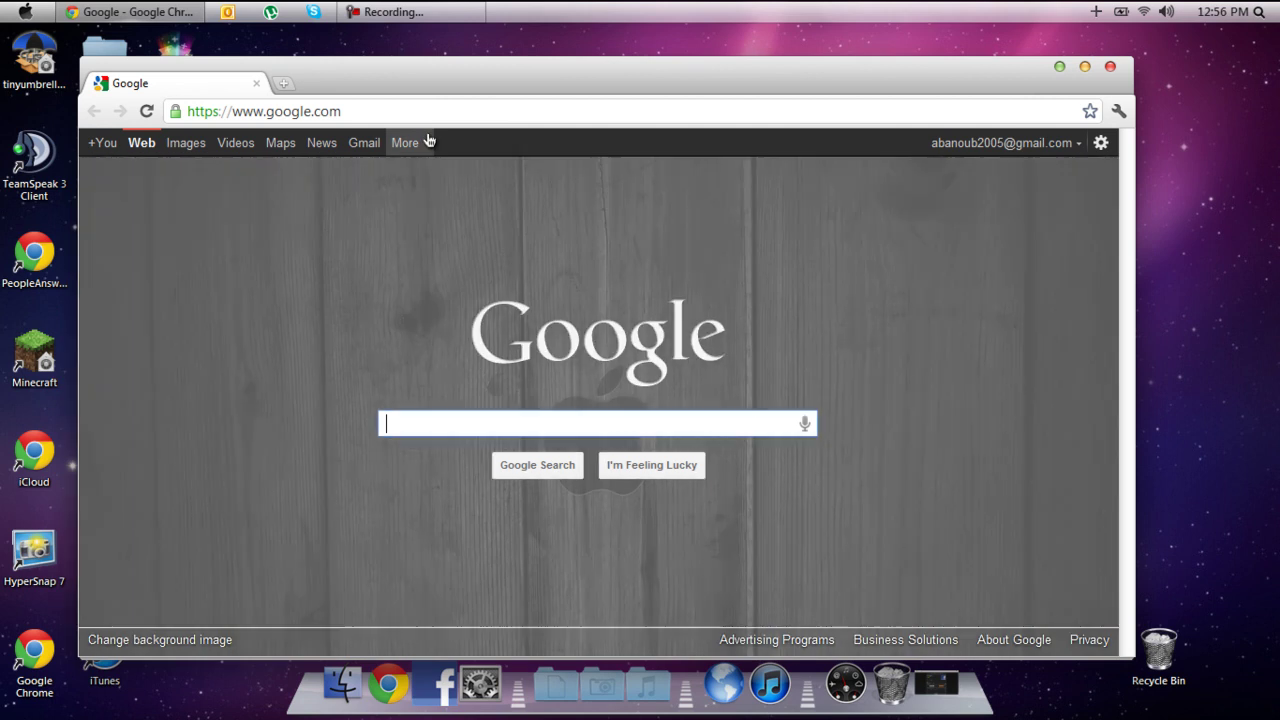
click(432, 142)
click(463, 114)
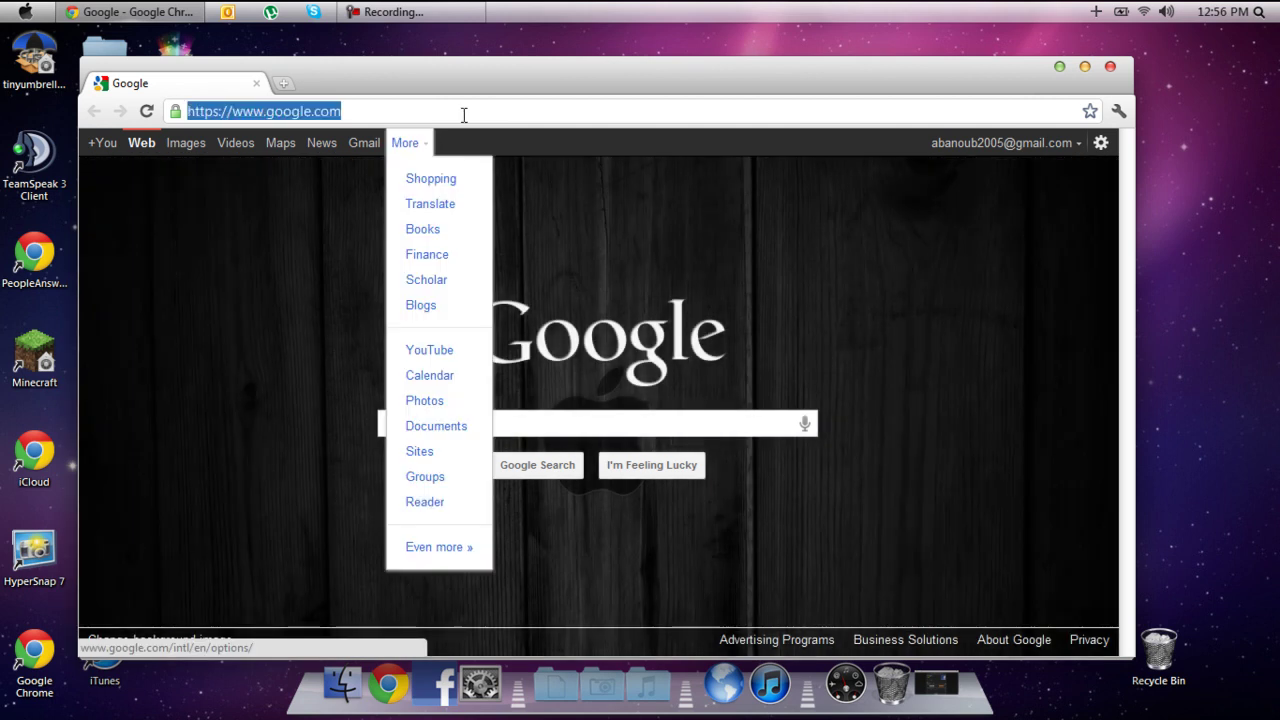
text(rocketdock)
key(Return)
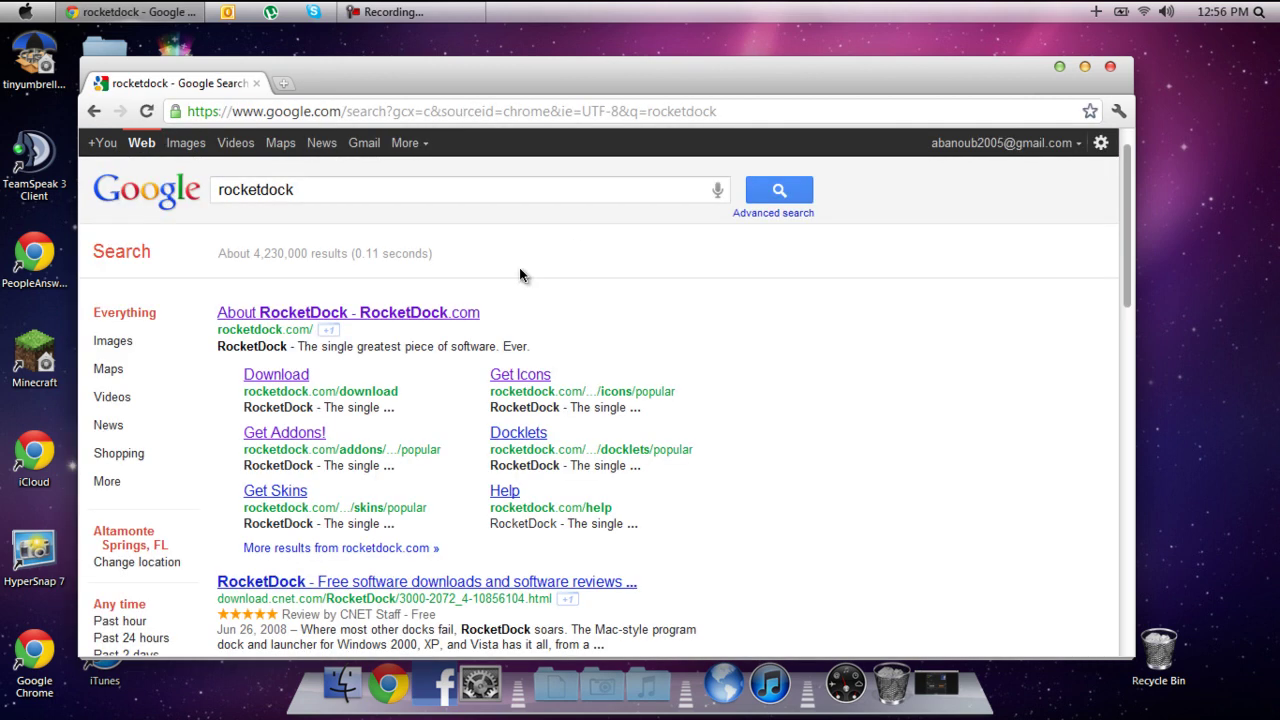
click(420, 312)
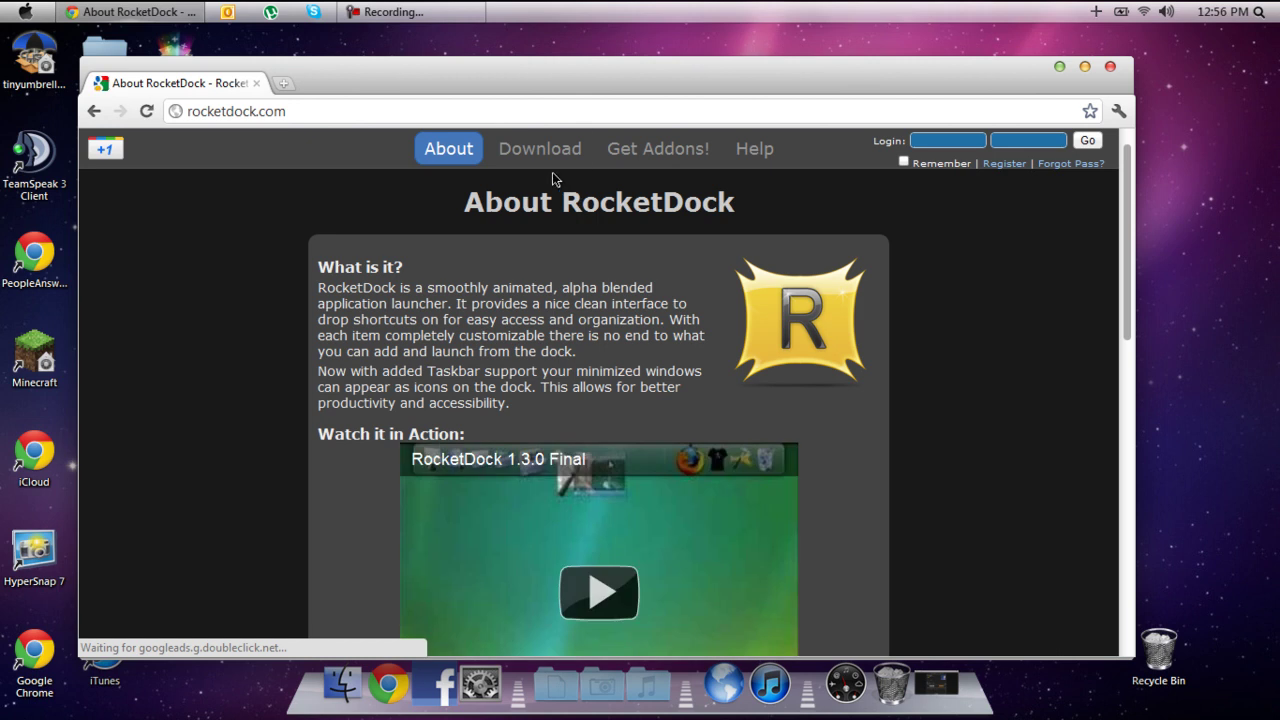
click(646, 162)
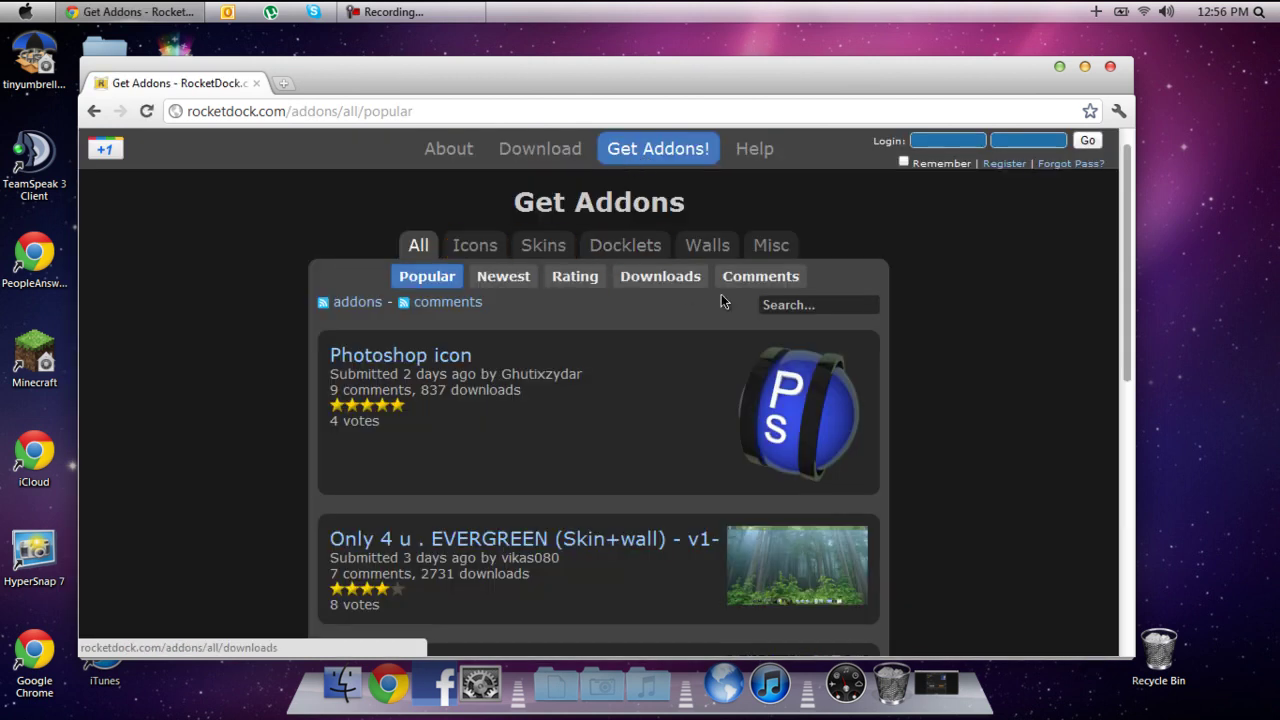
Search the RocketDock addons for facebook and browse the results.
click(786, 302)
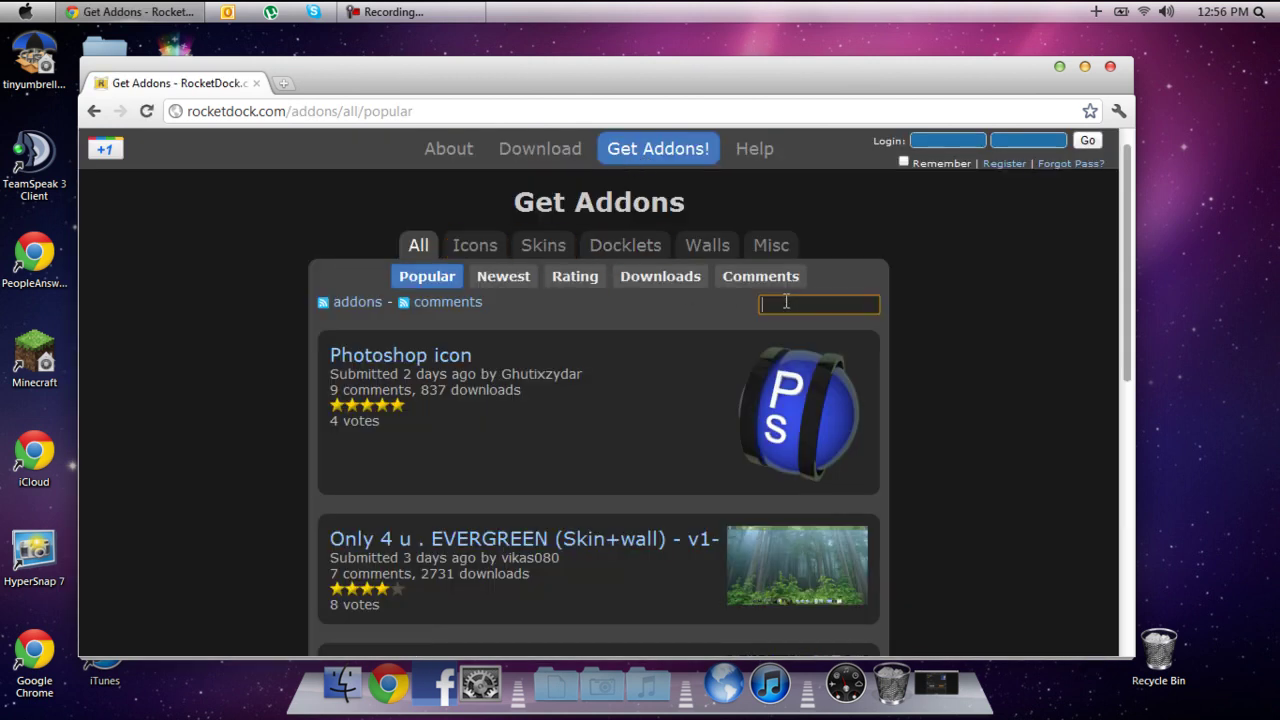
text(face)
key(Down)
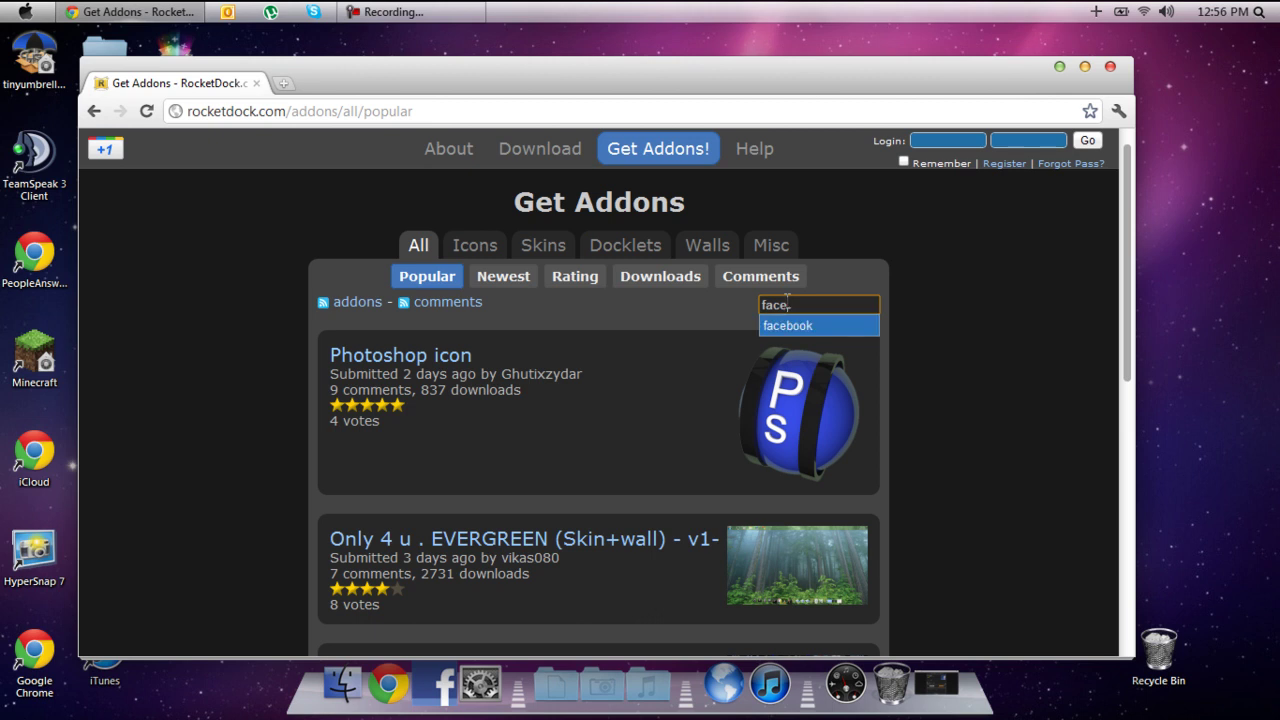
key(Return)
key(Return)
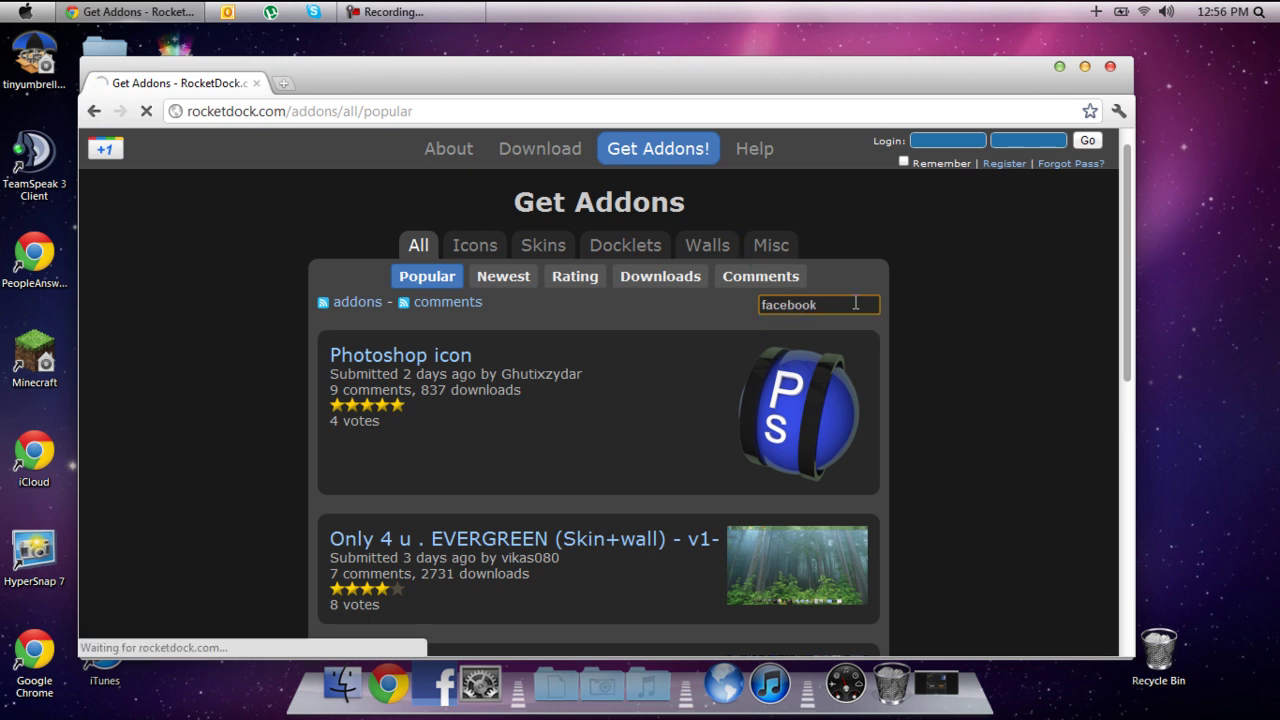
scroll(856, 340, down, 3)
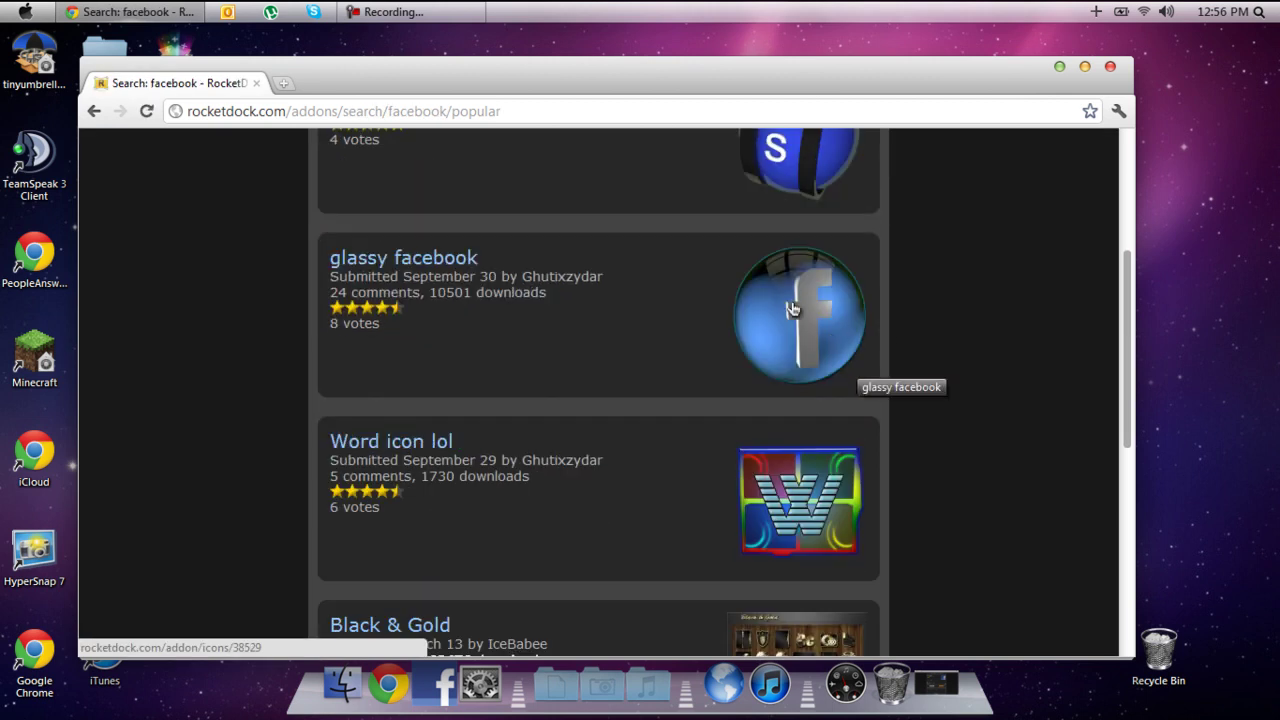
scroll(823, 389, up, 3)
Search the addons for youtube and browse to page 2 of the results.
double_click(825, 305)
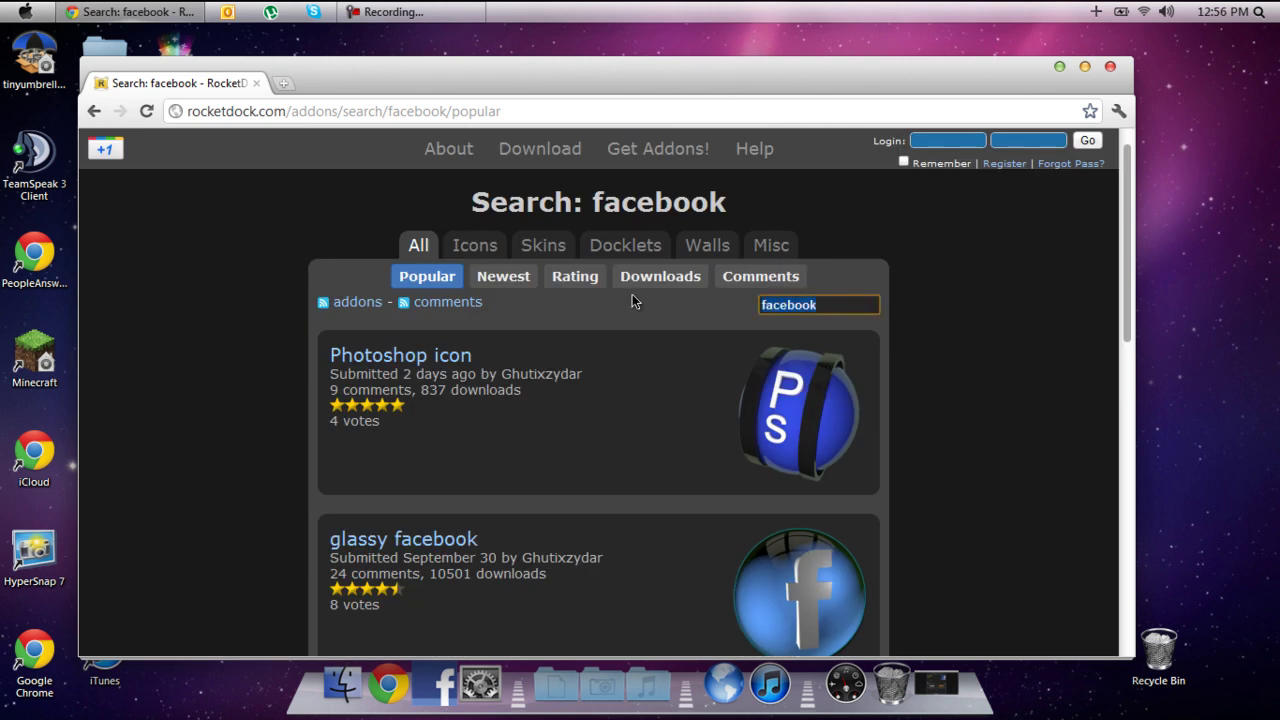
text(youtube)
key(Return)
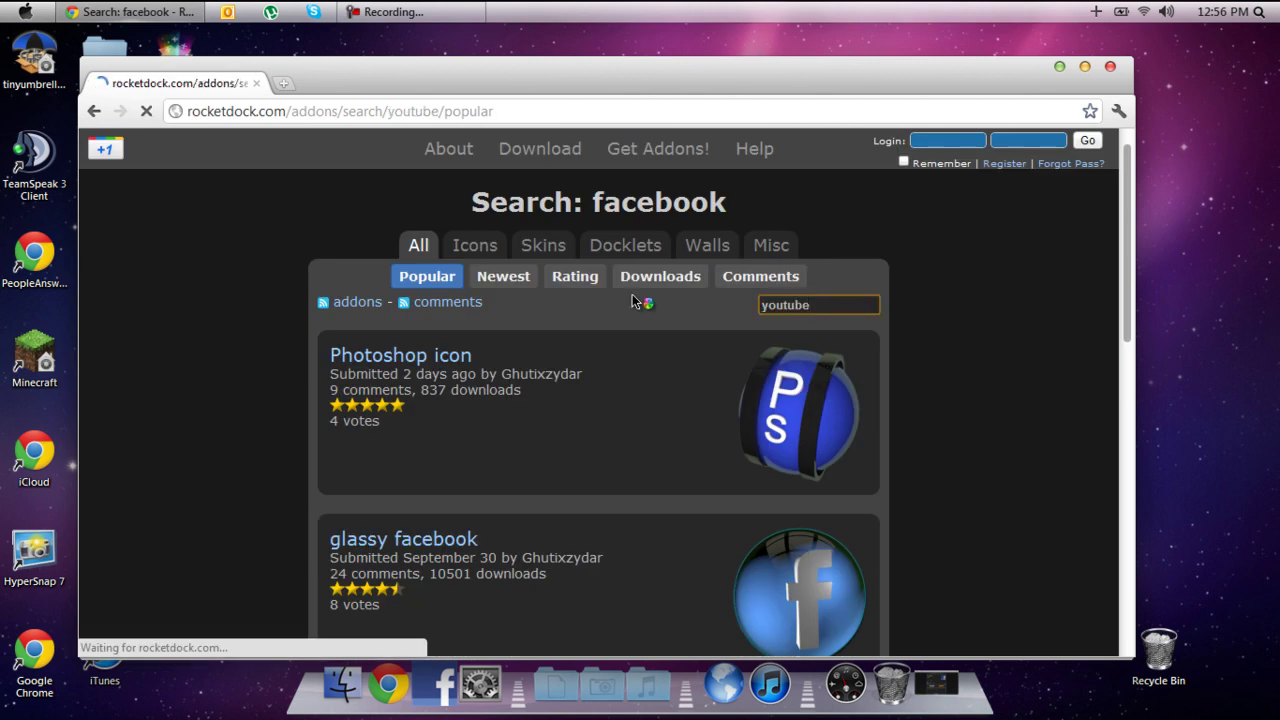
scroll(886, 443, down, 6)
scroll(858, 415, down, 2)
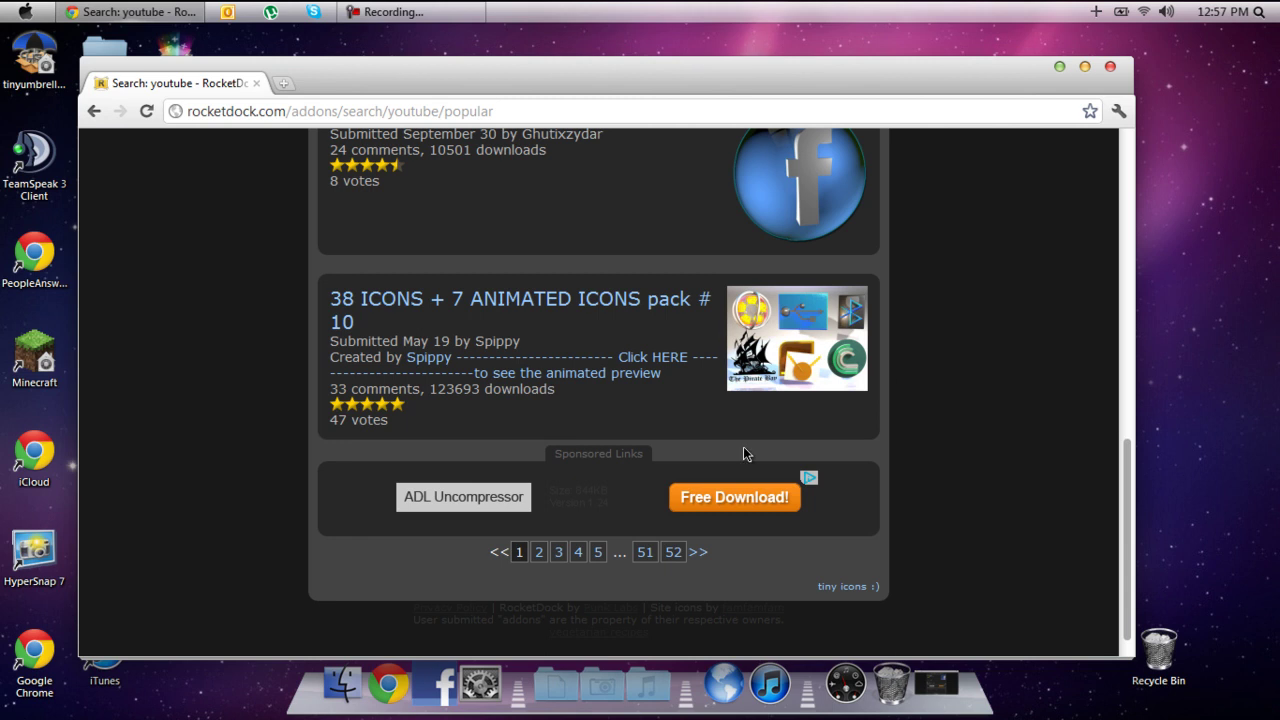
scroll(900, 486, up, 8)
scroll(863, 534, down, 6)
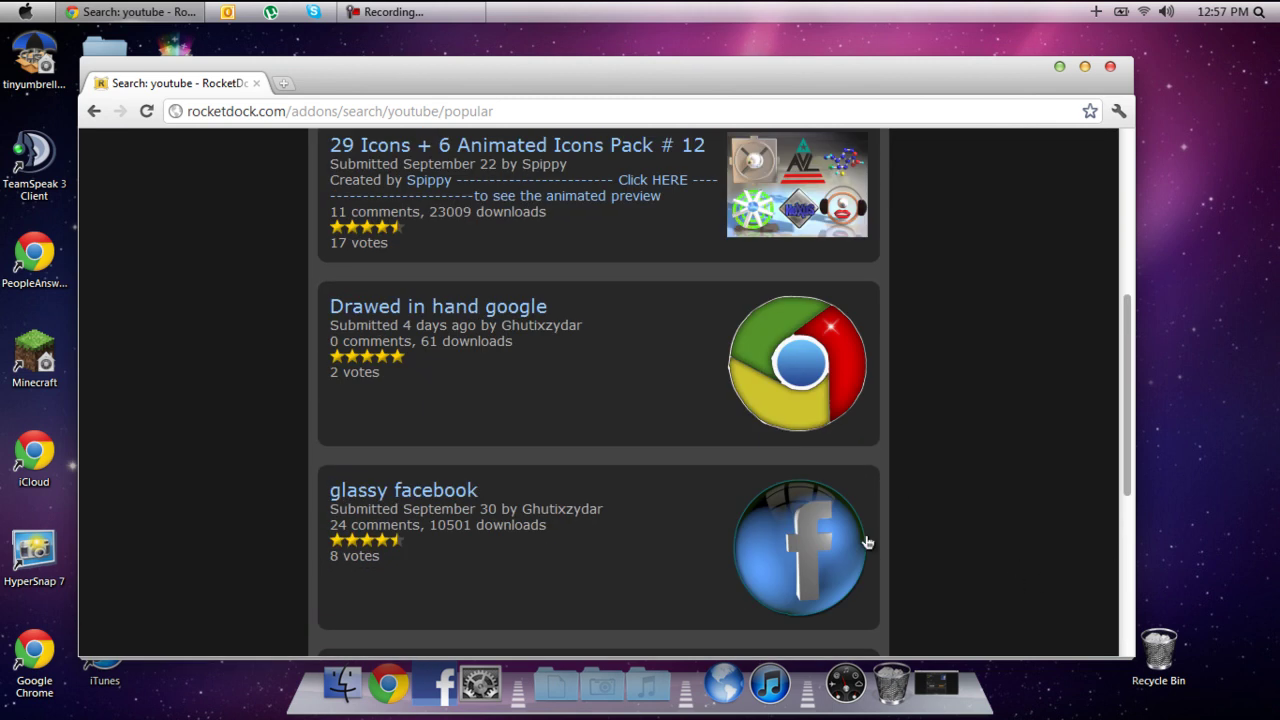
scroll(551, 451, up, 7)
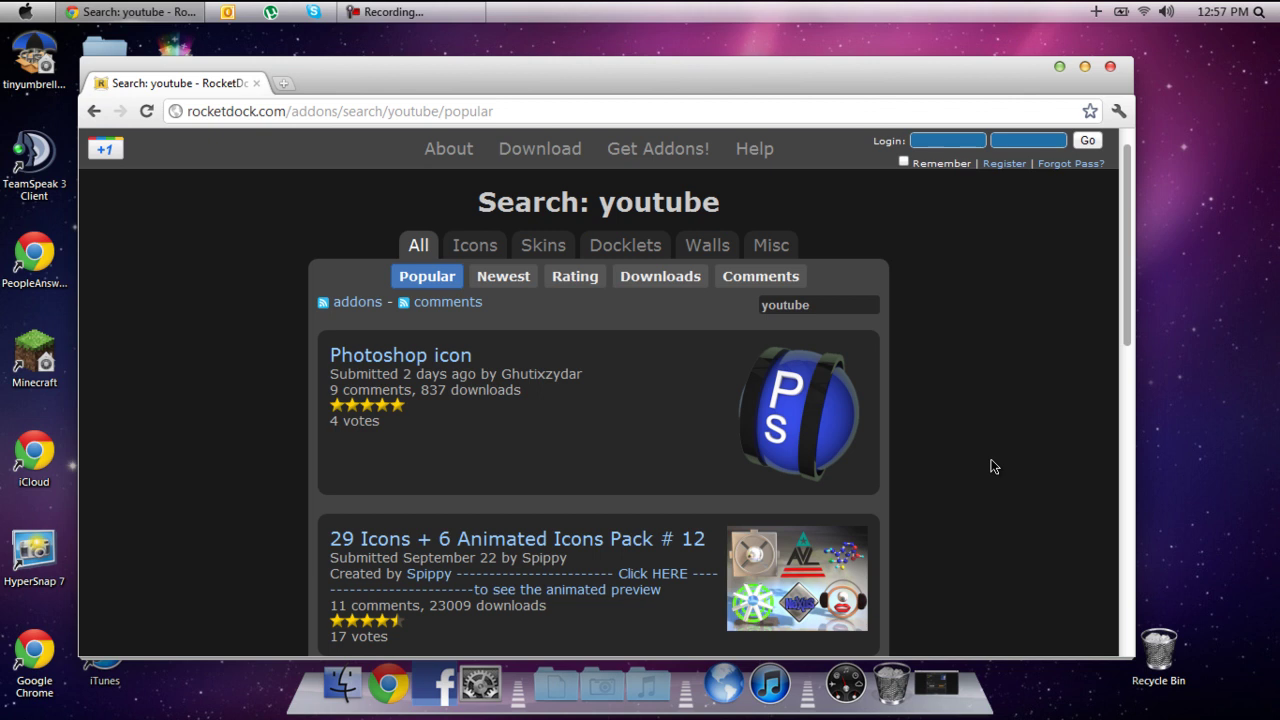
scroll(968, 455, down, 8)
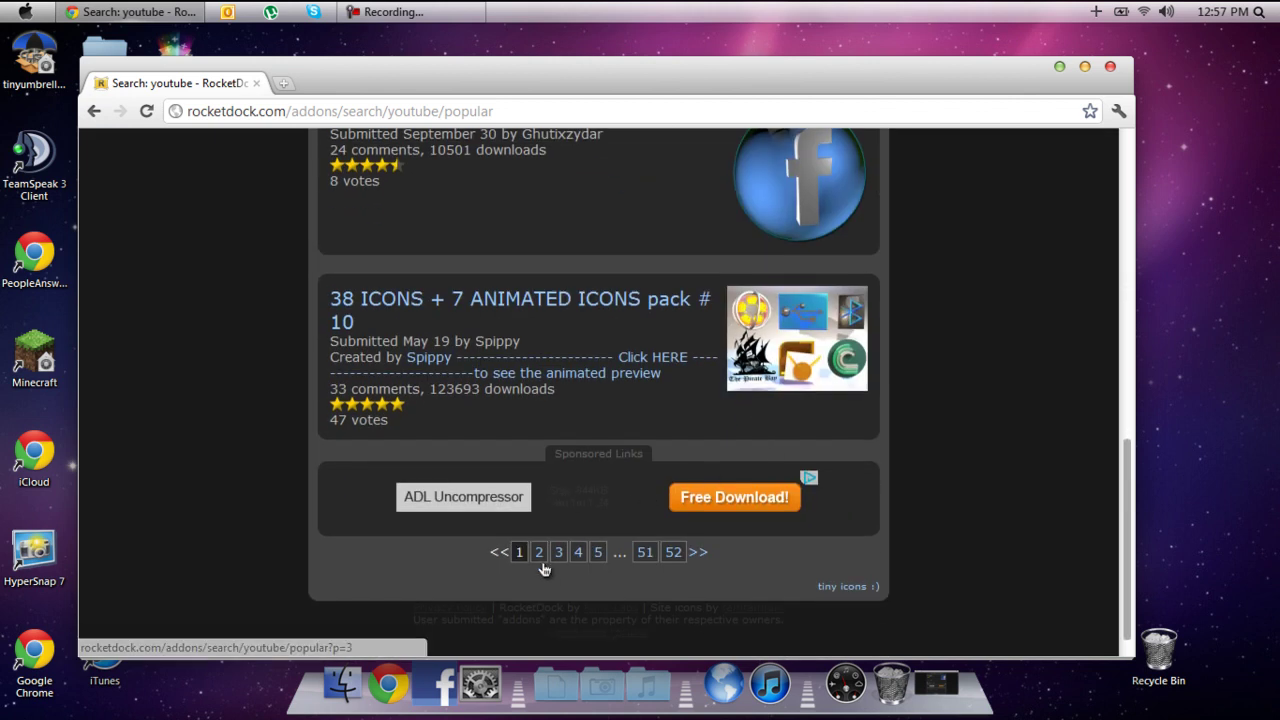
click(540, 556)
scroll(908, 420, down, 3)
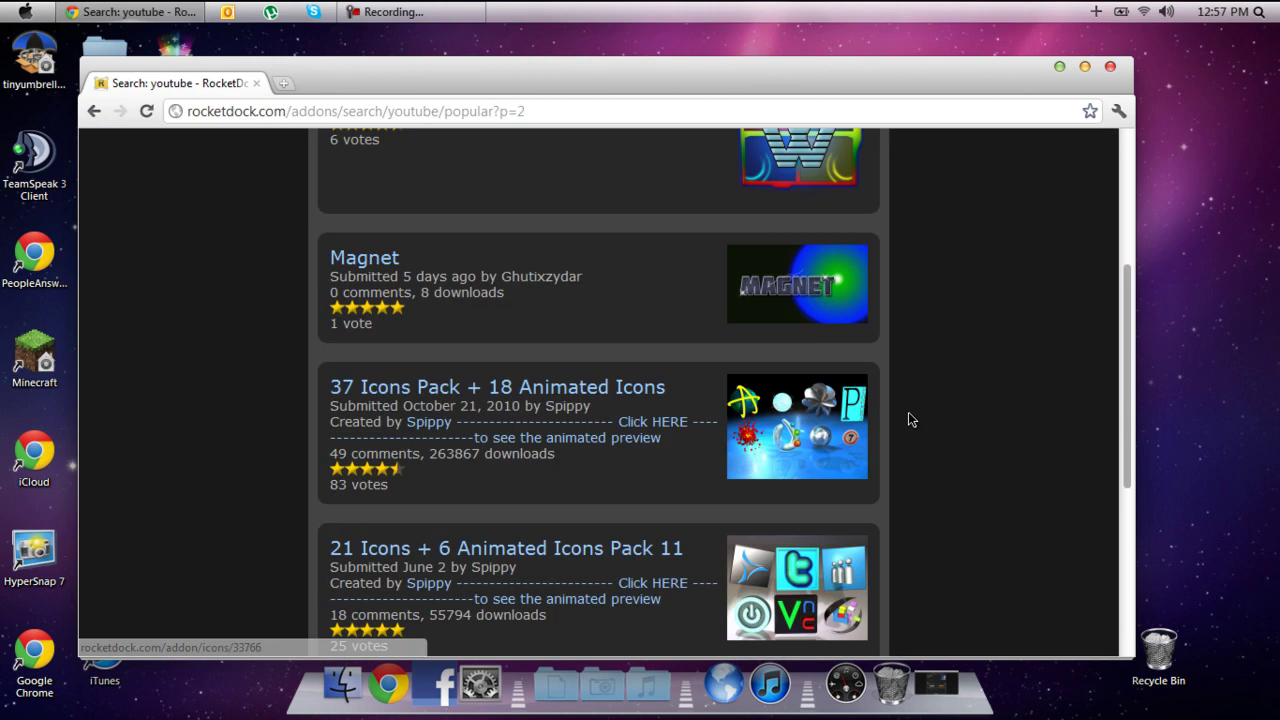
scroll(908, 419, up, 3)
Close the Chrome window to reveal the dock's new Facebook 'f' icon on the desktop.
click(1110, 66)
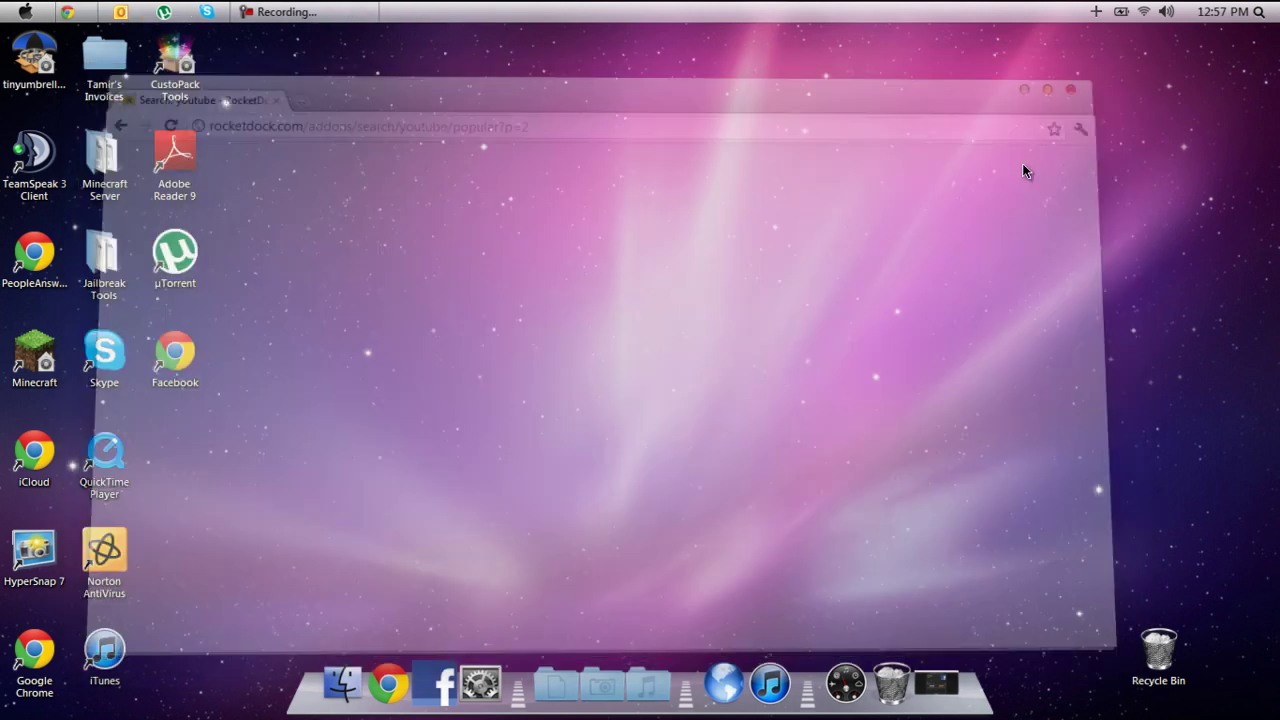